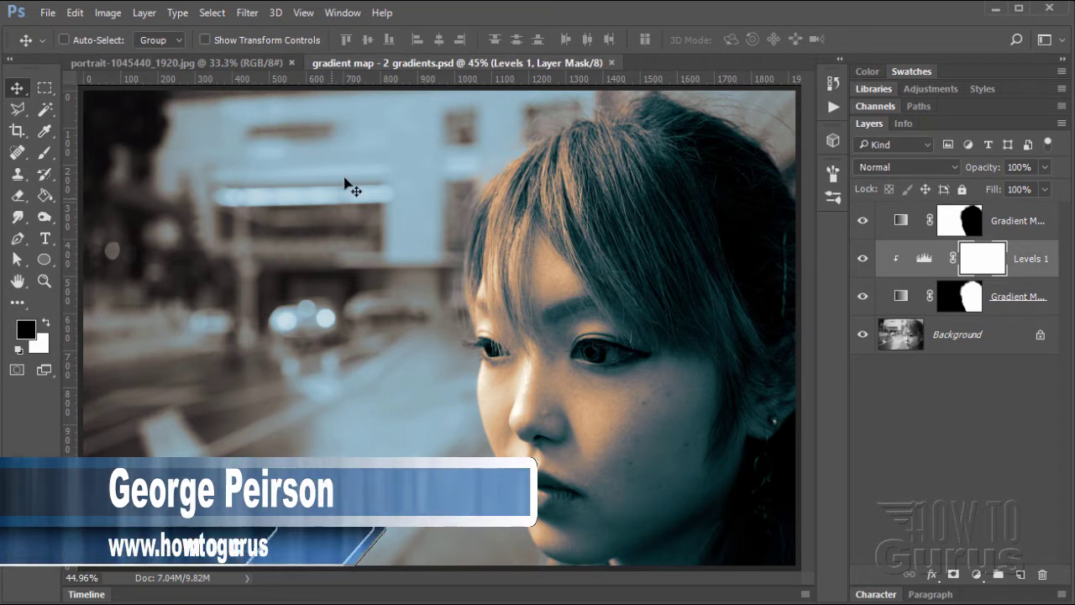
Close the "gradient map - 2 gradients.psd" document and fit the black-and-white portrait to the screen
{"action": "left_click", "coordinate": [611, 63]}
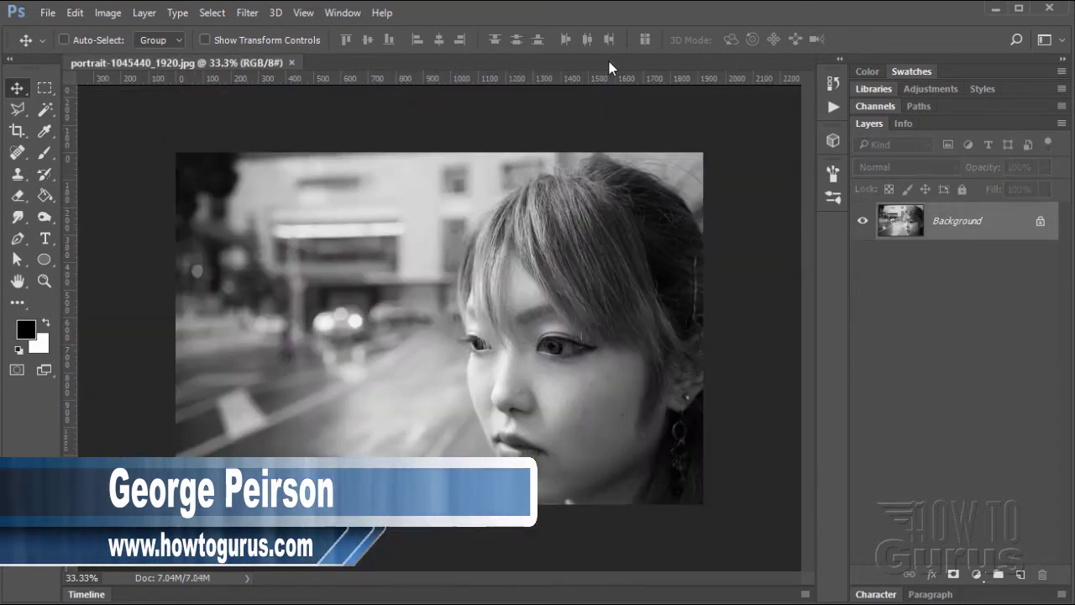
{"action": "left_click", "coordinate": [39, 280]}
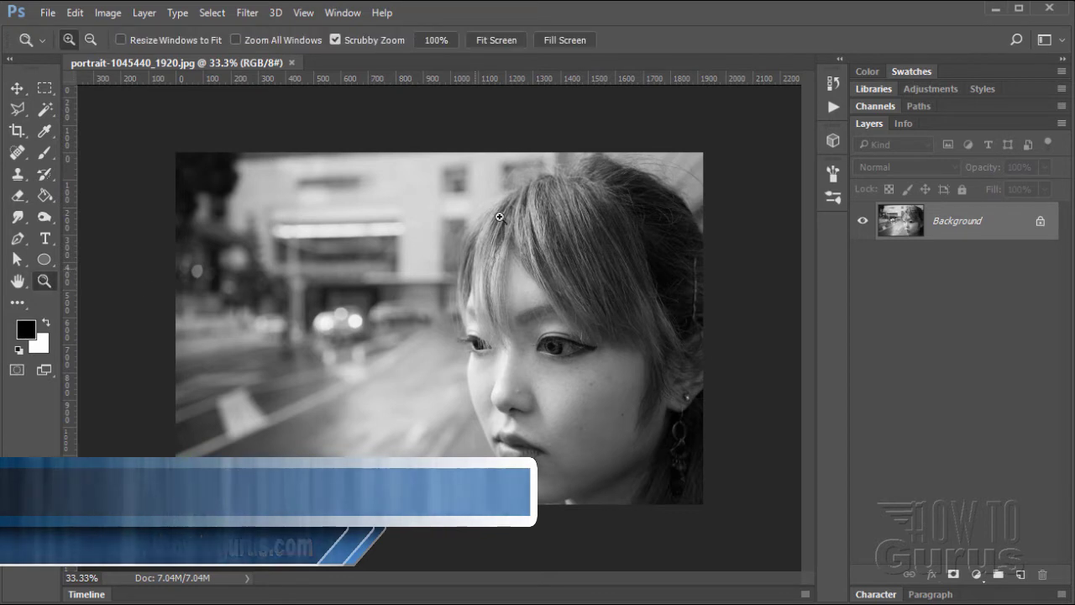
{"action": "left_click", "coordinate": [497, 40]}
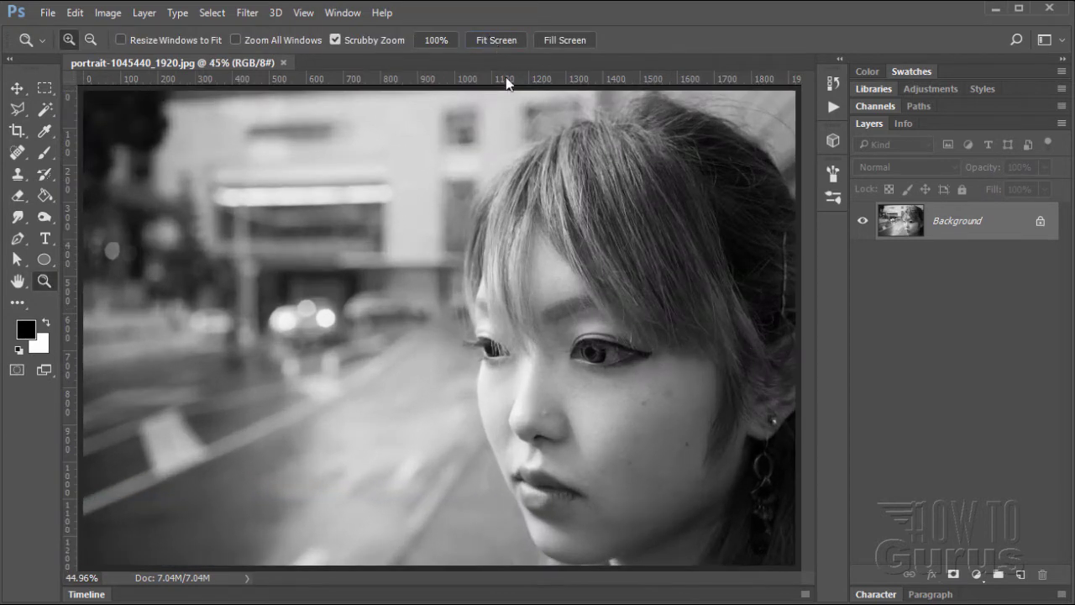
{"action": "left_click", "coordinate": [18, 89]}
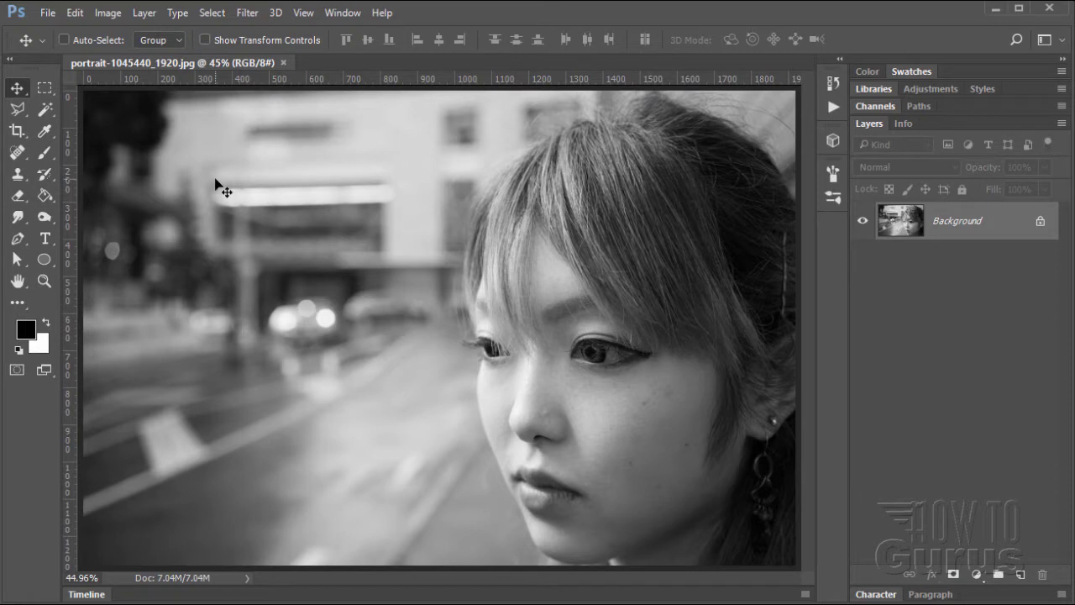
Trace a Pen tool path from the chin at the image's lower edge up the face, around the eyelashes and along the front hair
{"action": "left_click", "coordinate": [16, 241]}
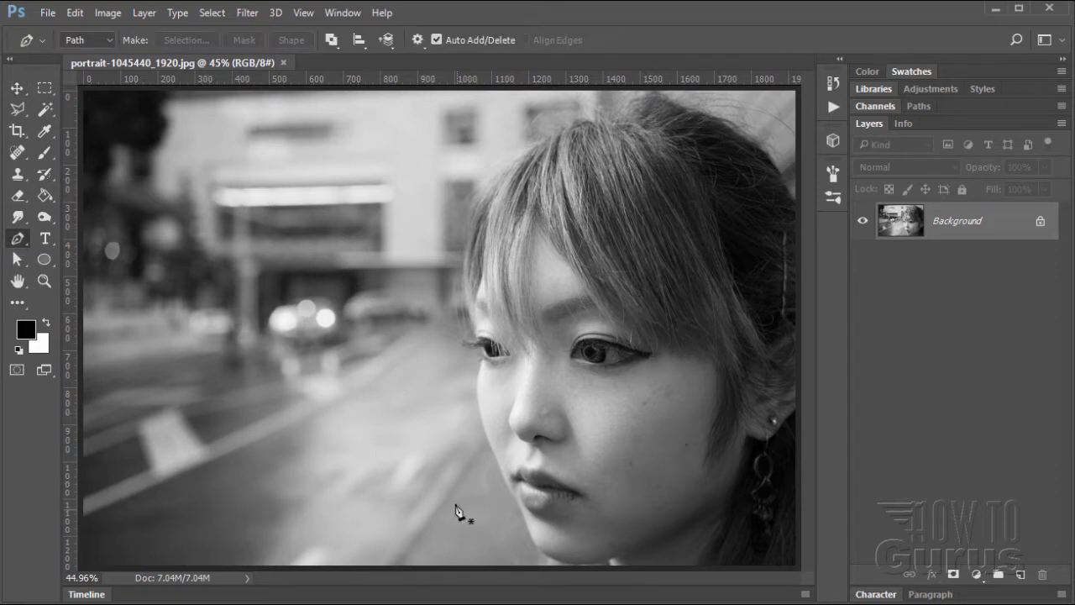
{"action": "left_click", "coordinate": [549, 571]}
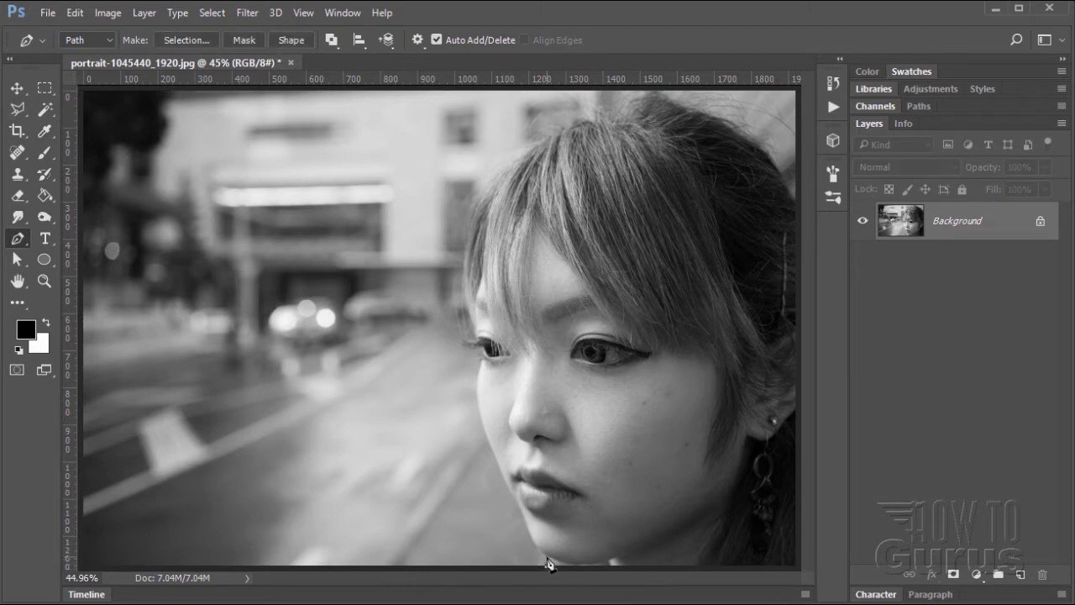
{"action": "left_click_drag", "start_coordinate": [537, 549], "coordinate": [520, 510]}
{"action": "left_click_drag", "start_coordinate": [480, 414], "coordinate": [485, 364]}
{"action": "left_click", "coordinate": [483, 357]}
{"action": "left_click", "coordinate": [459, 339]}
{"action": "left_click", "coordinate": [465, 312]}
{"action": "left_click", "coordinate": [466, 217]}
{"action": "left_click", "coordinate": [487, 176]}
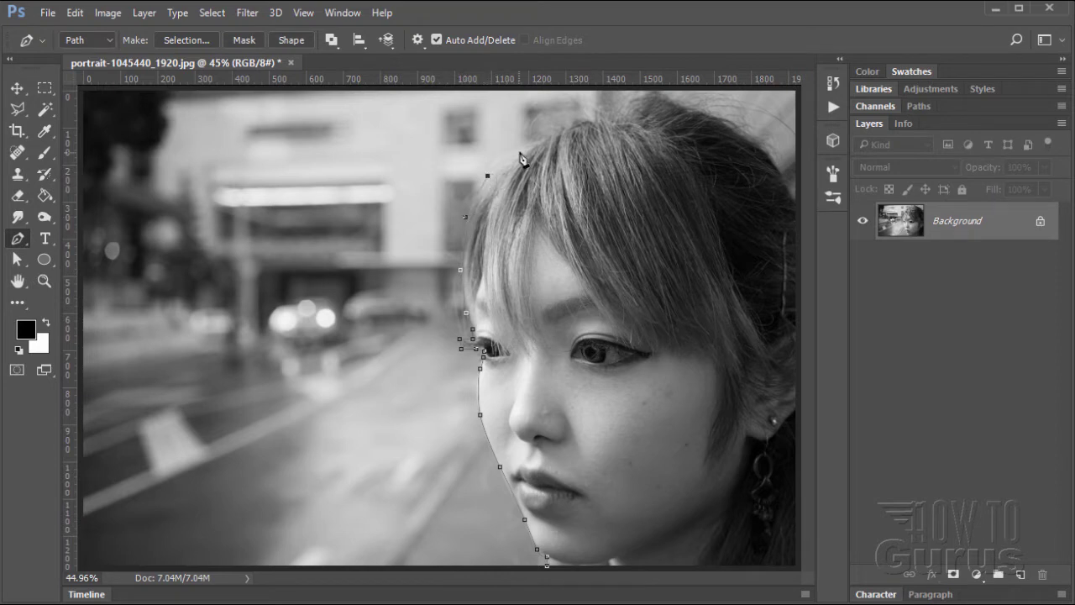
Close the path around the top of the hair and the image's lower corner, moving the back-of-head anchor out to the image edge
{"action": "left_click", "coordinate": [548, 128]}
{"action": "left_click", "coordinate": [603, 111]}
{"action": "left_click", "coordinate": [623, 96]}
{"action": "left_click", "coordinate": [666, 94]}
{"action": "left_click", "coordinate": [723, 106]}
{"action": "left_click", "coordinate": [754, 133]}
{"action": "left_click", "coordinate": [782, 163]}
{"action": "left_click", "coordinate": [800, 566]}
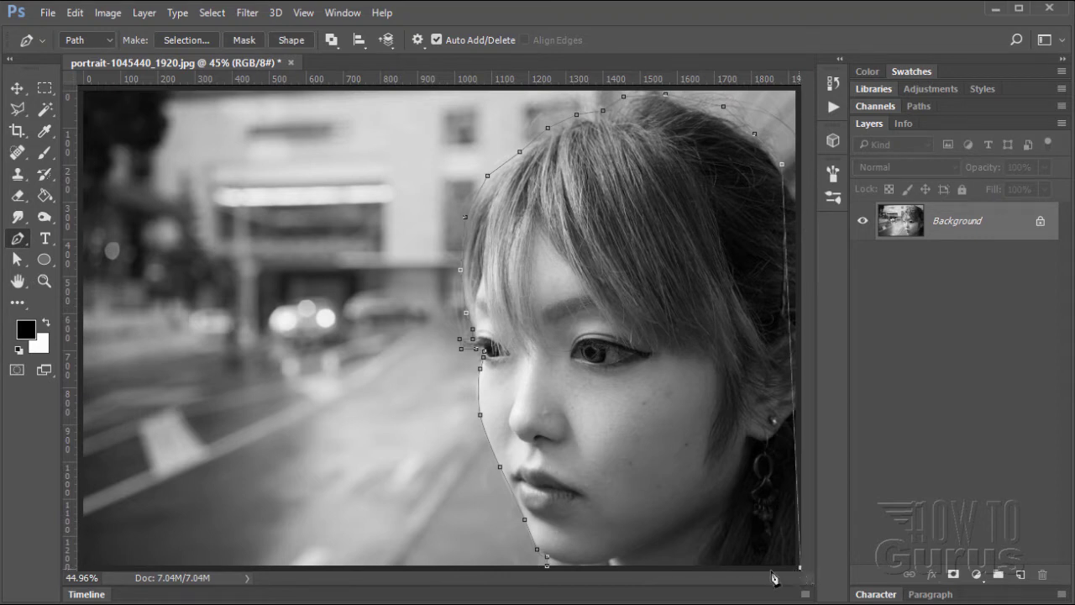
{"action": "left_click", "coordinate": [548, 566]}
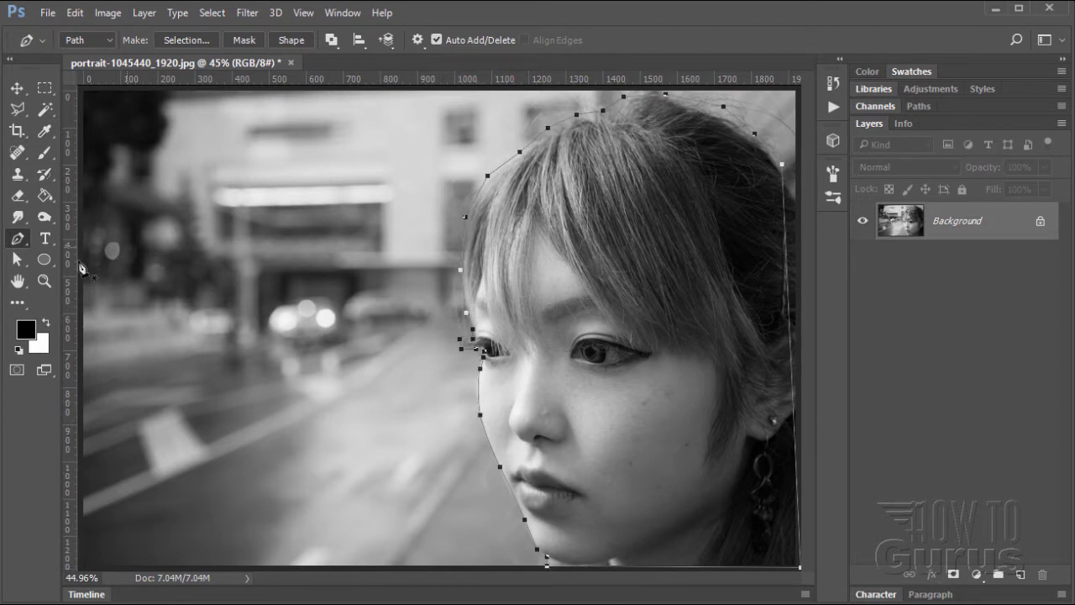
{"action": "left_click", "coordinate": [18, 259]}
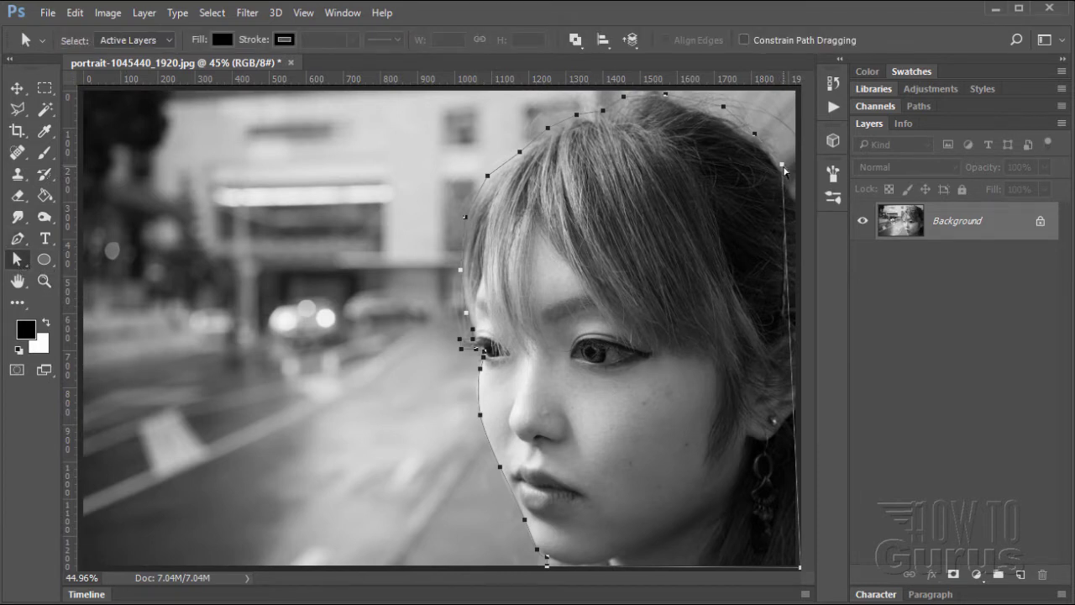
{"action": "left_click_drag", "start_coordinate": [785, 168], "coordinate": [800, 202]}
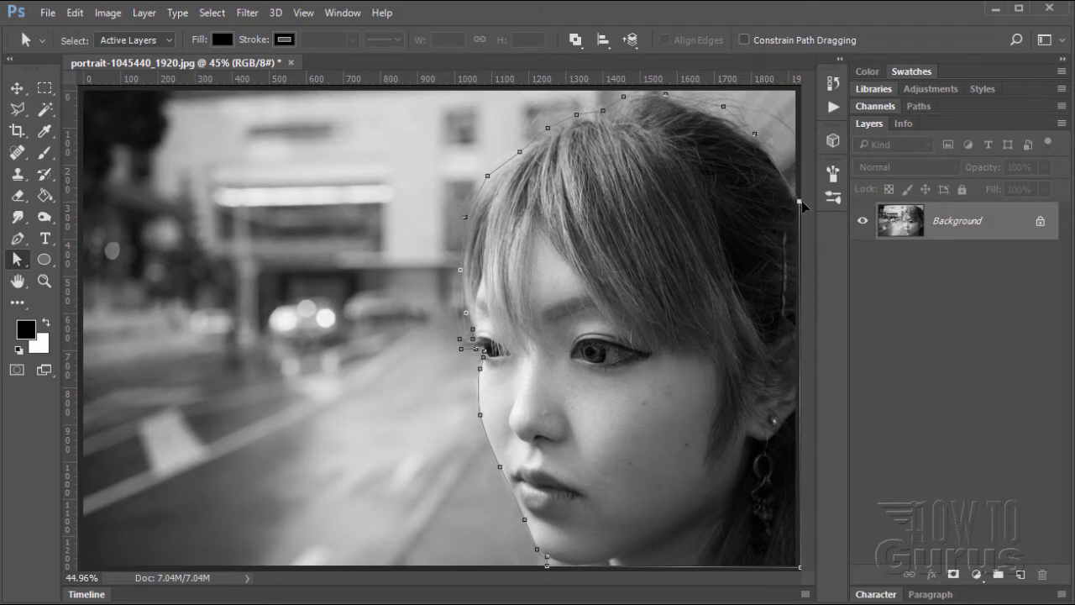
Adjust the path's anchor points along the chin and jaw so the outline follows the edge of the face
{"action": "left_click", "coordinate": [44, 281]}
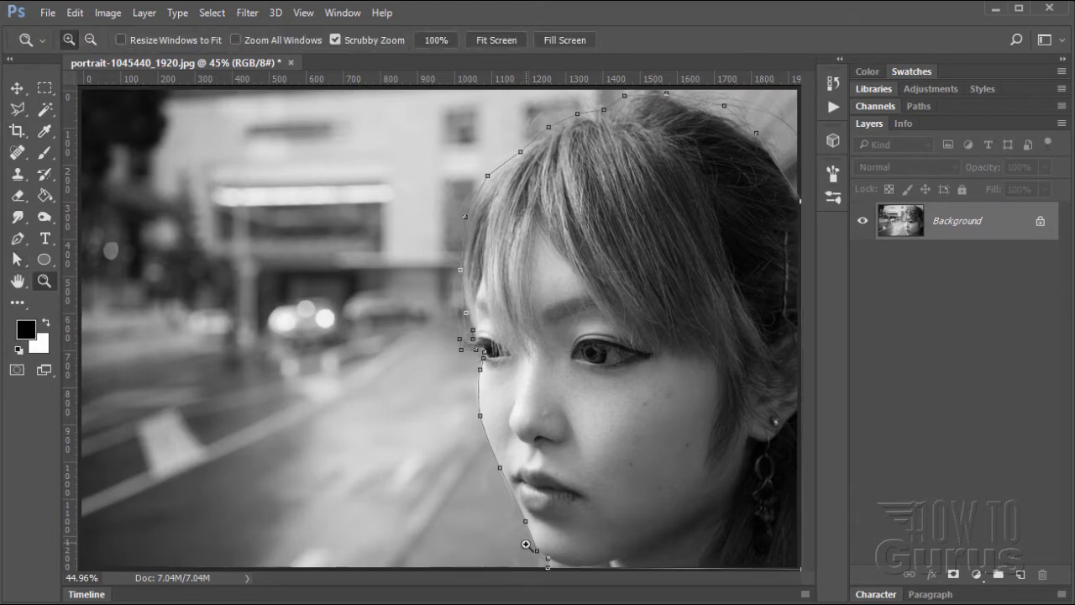
{"action": "left_click", "coordinate": [526, 544]}
{"action": "left_click", "coordinate": [526, 545]}
{"action": "left_click", "coordinate": [527, 545]}
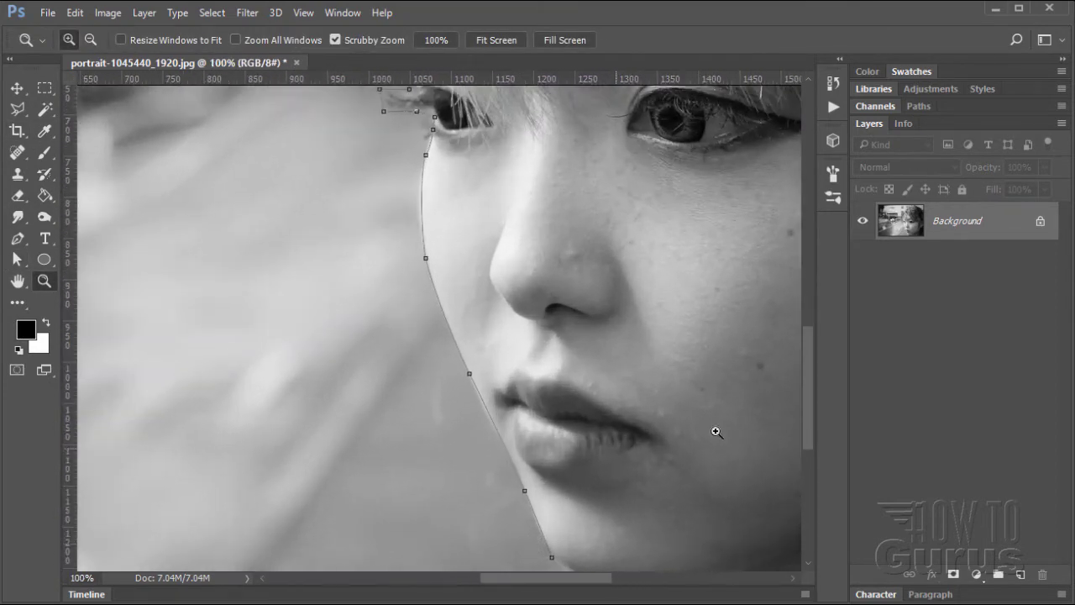
{"action": "left_click_drag", "start_coordinate": [810, 405], "coordinate": [812, 415]}
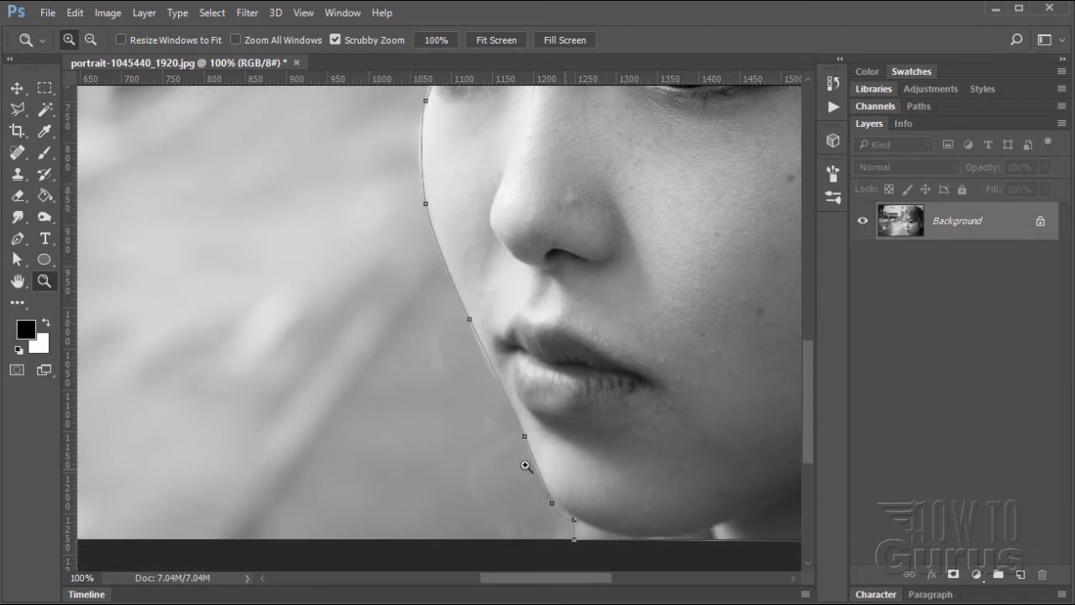
{"action": "left_click", "coordinate": [17, 259]}
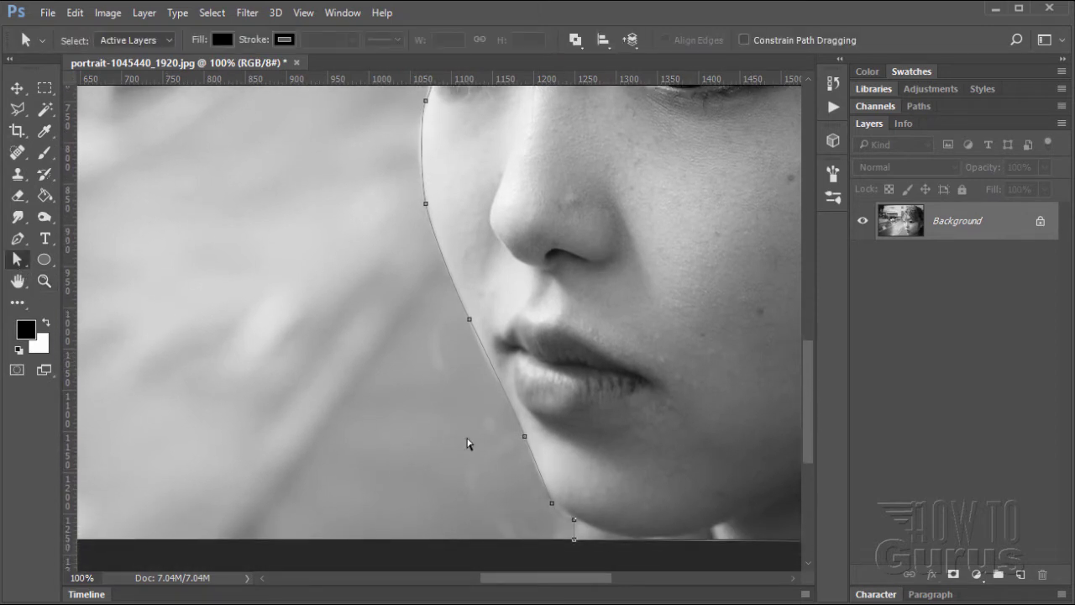
{"action": "left_click", "coordinate": [552, 503]}
{"action": "left_click_drag", "start_coordinate": [560, 522], "coordinate": [560, 514]}
{"action": "left_click", "coordinate": [468, 320]}
{"action": "left_click_drag", "start_coordinate": [481, 340], "coordinate": [479, 344]}
Reshape the path's curve along the cheek and reposition the anchor point beside the eye to fit the face edge
{"action": "left_click", "coordinate": [426, 204]}
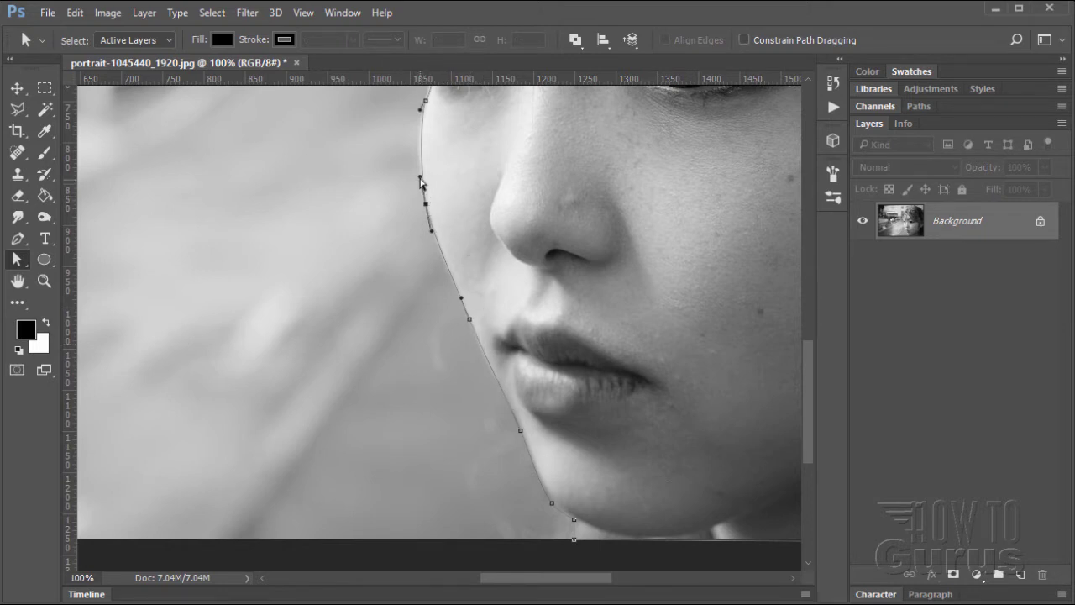
{"action": "left_click_drag", "start_coordinate": [420, 179], "coordinate": [415, 149]}
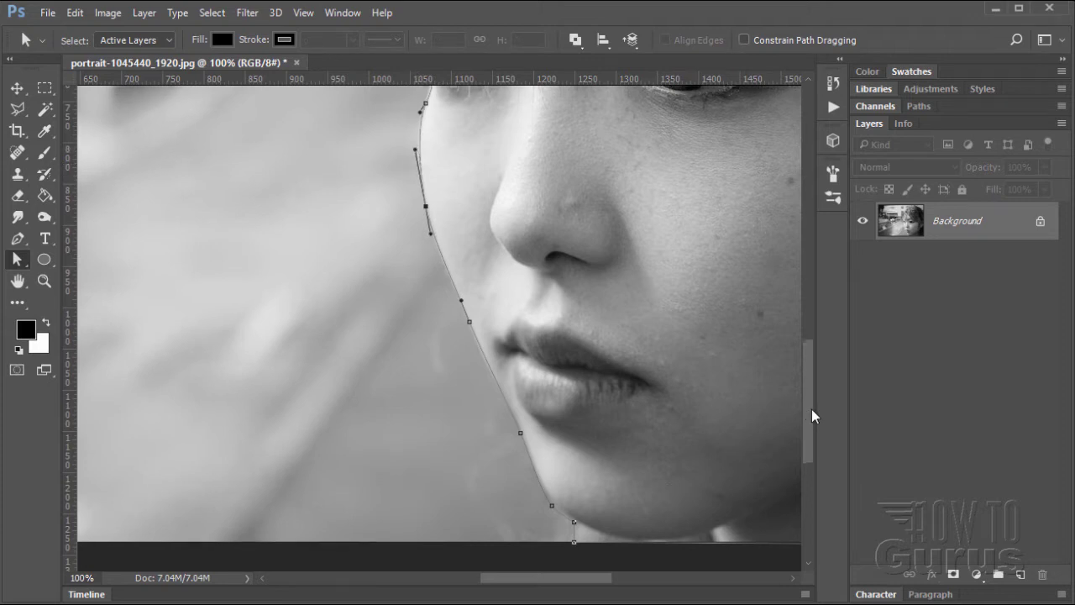
{"action": "left_click_drag", "start_coordinate": [811, 409], "coordinate": [802, 360]}
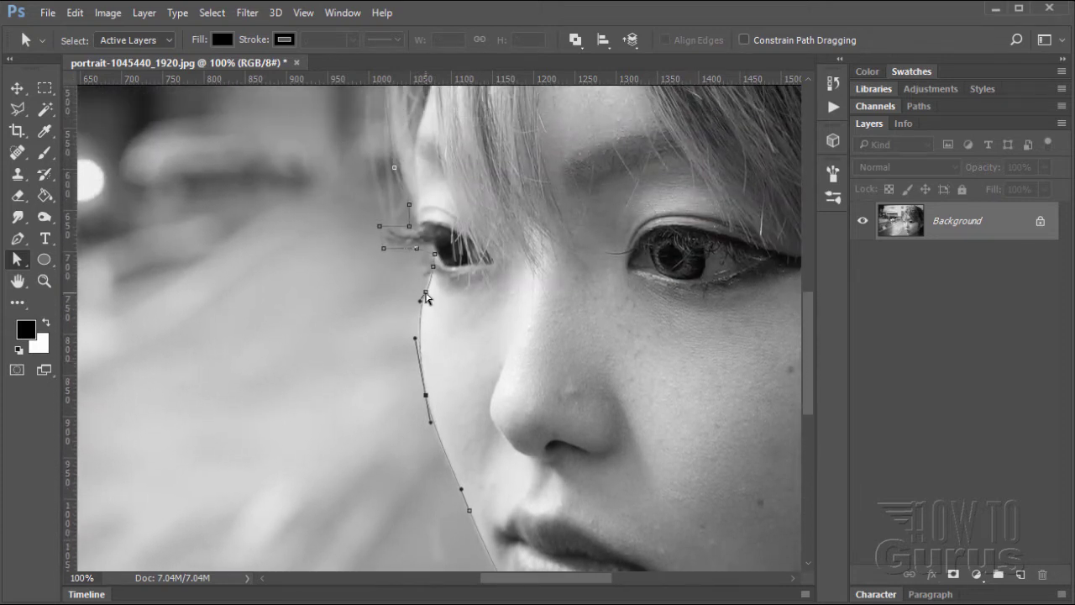
{"action": "left_click_drag", "start_coordinate": [420, 301], "coordinate": [421, 304]}
{"action": "left_click", "coordinate": [430, 255]}
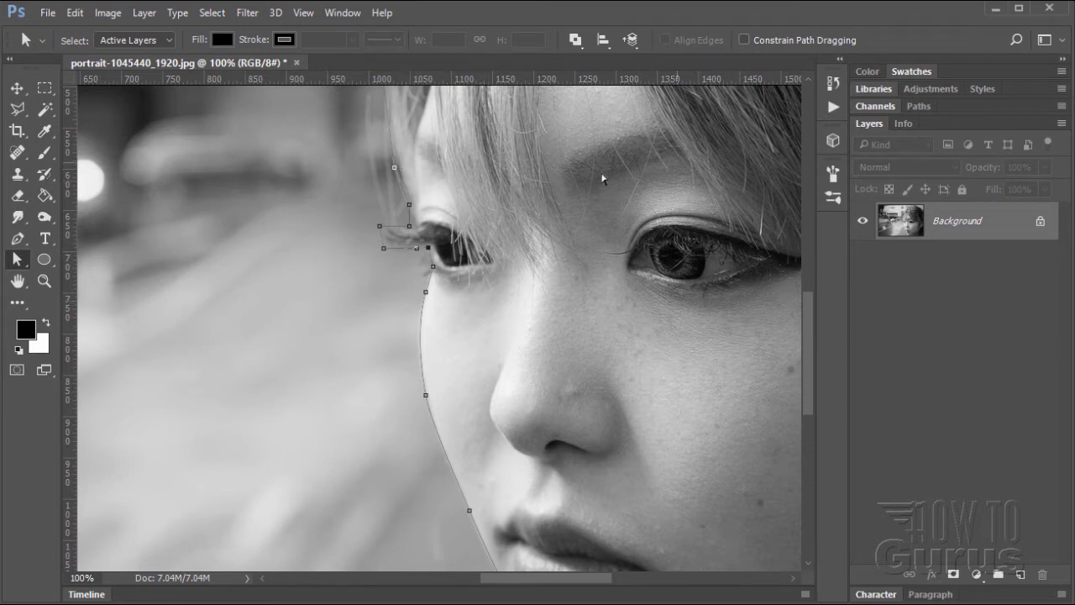
Convert the path into a new anti-aliased selection with a feather radius of 1 pixel
{"action": "right_click", "coordinate": [493, 344]}
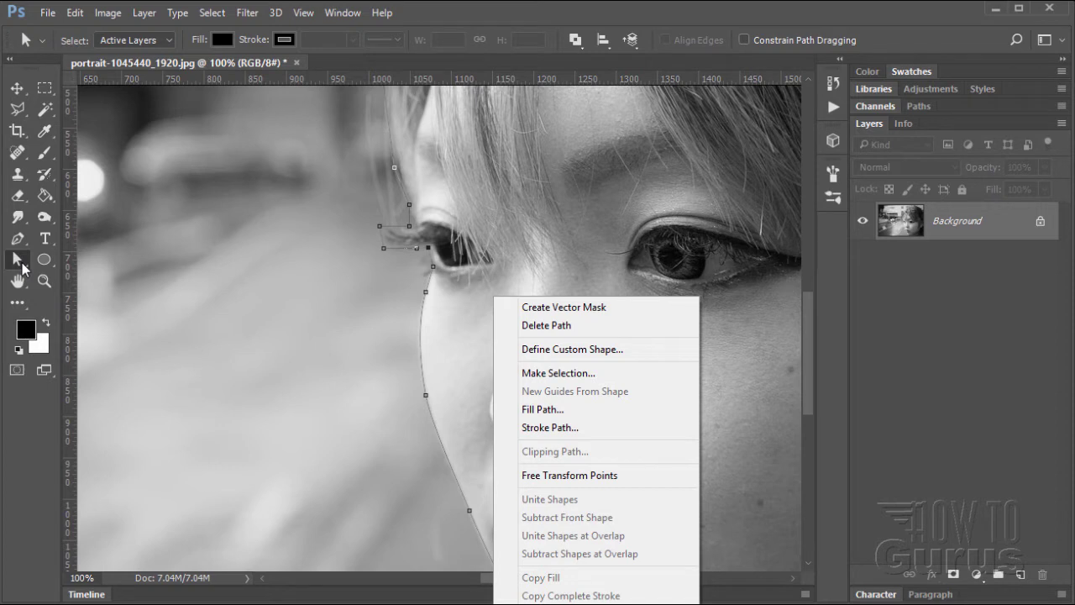
{"action": "left_click", "coordinate": [569, 375]}
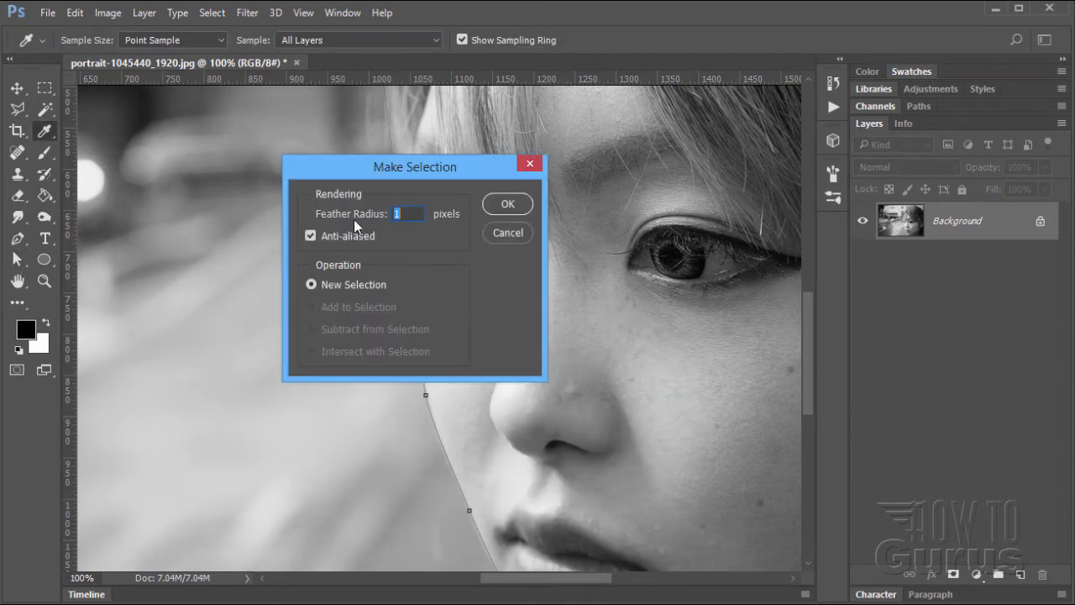
{"action": "left_click", "coordinate": [507, 206]}
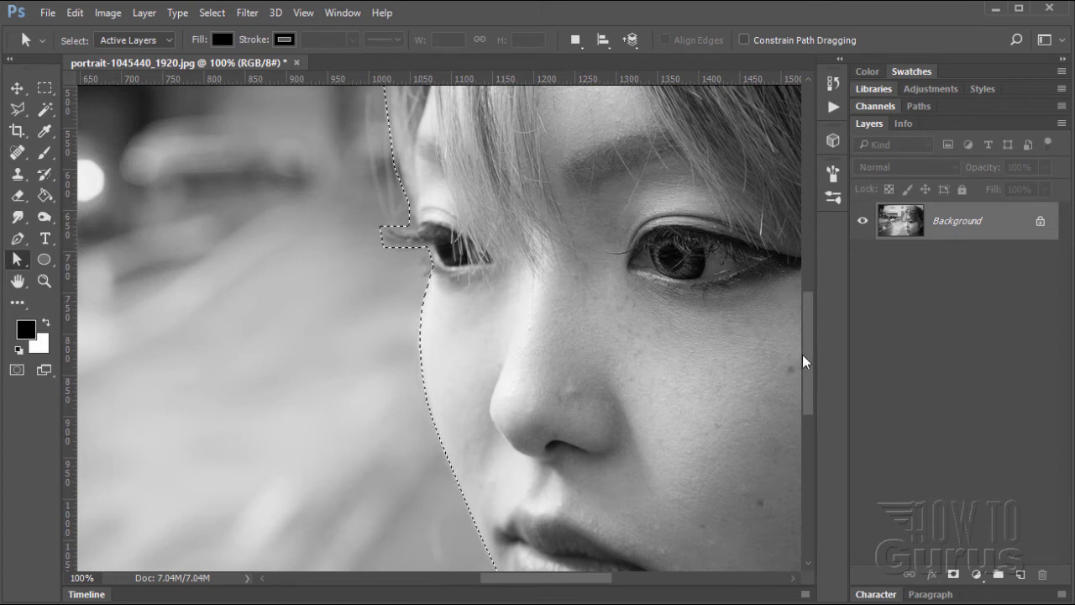
Open the selection in the Select and Mask workspace, keeping the Overlay view mode
{"action": "left_click_drag", "start_coordinate": [810, 361], "coordinate": [809, 289]}
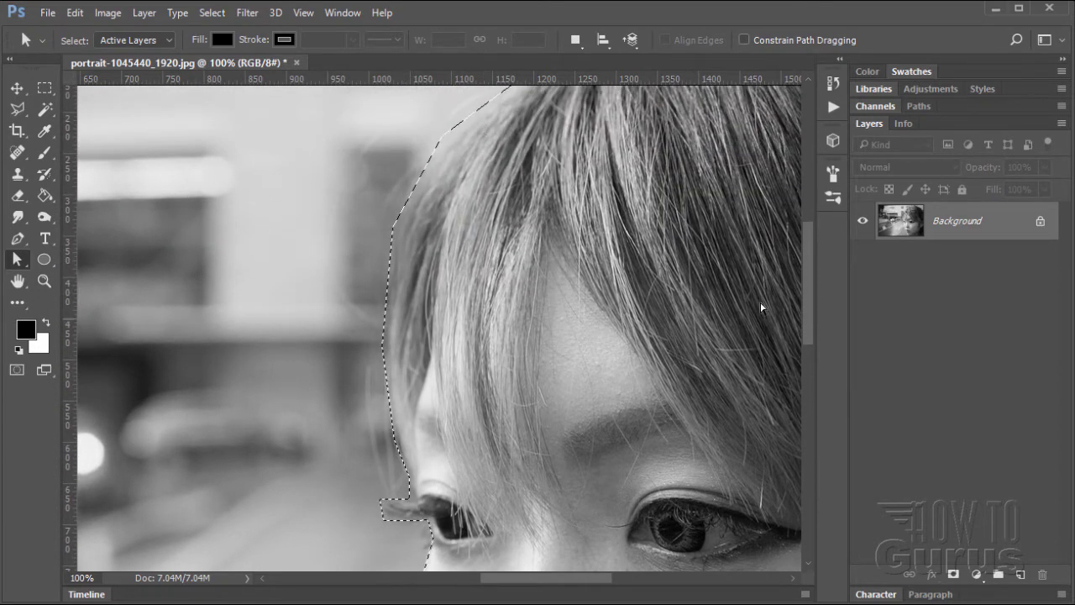
{"action": "left_click_drag", "start_coordinate": [812, 270], "coordinate": [811, 321]}
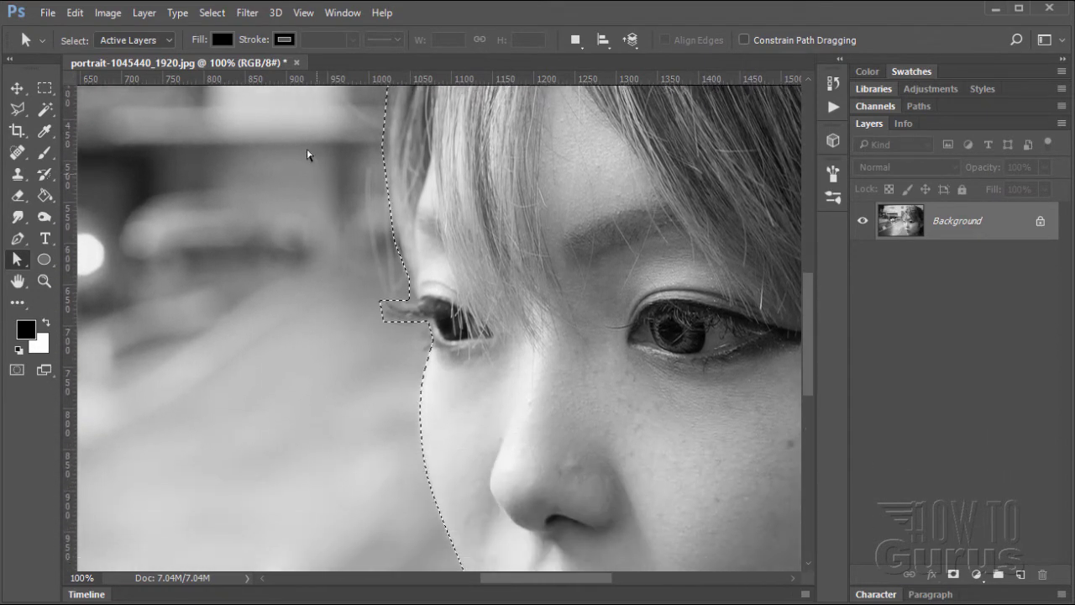
{"action": "left_click", "coordinate": [209, 15]}
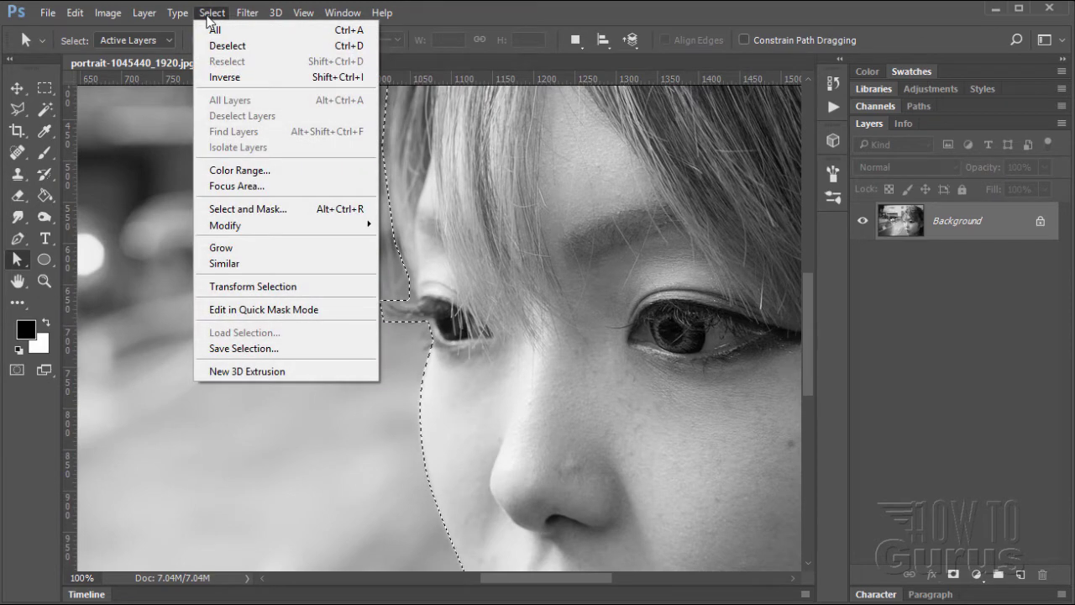
{"action": "left_click", "coordinate": [263, 210]}
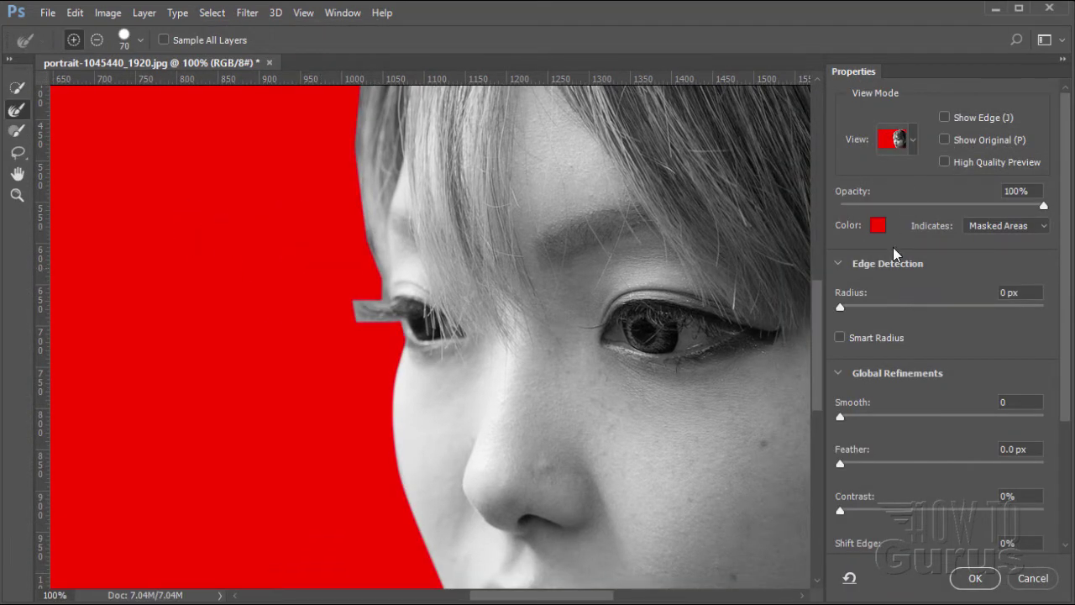
{"action": "left_click", "coordinate": [915, 145]}
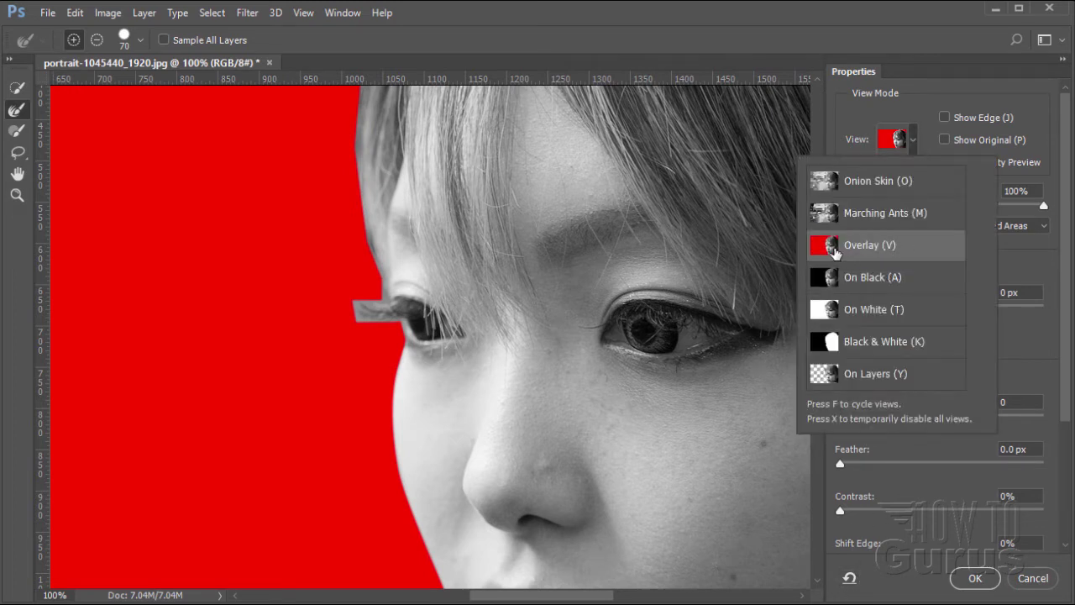
{"action": "left_click", "coordinate": [917, 149]}
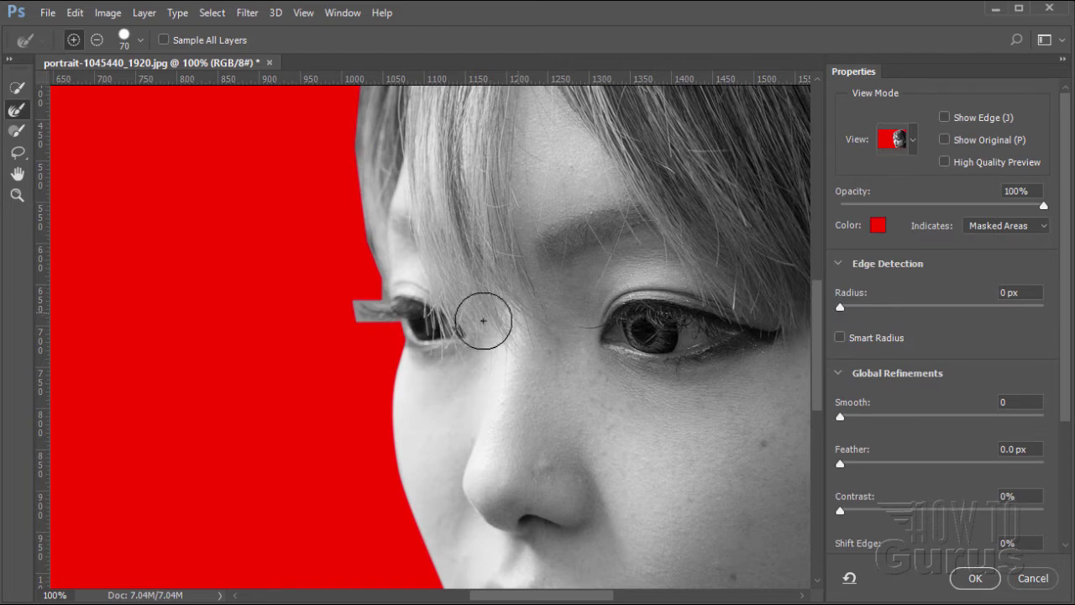
Refine the selection edge with the Refine Edge Brush around the eyelashes and the front of the hair
{"action": "left_click_drag", "start_coordinate": [385, 336], "coordinate": [295, 302]}
{"action": "left_click_drag", "start_coordinate": [366, 275], "coordinate": [332, 137]}
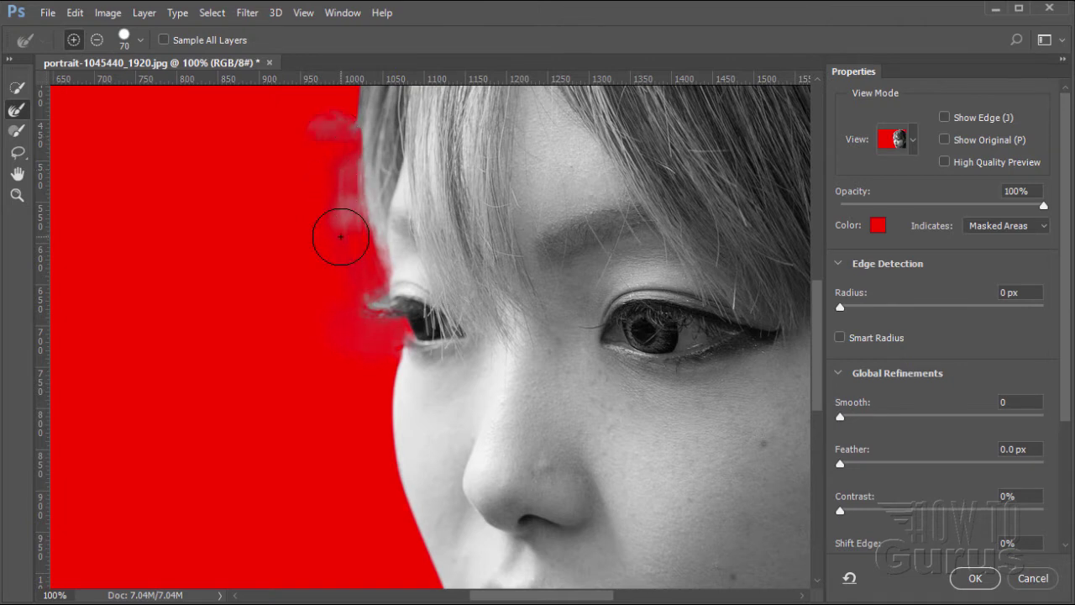
{"action": "left_click", "coordinate": [338, 117]}
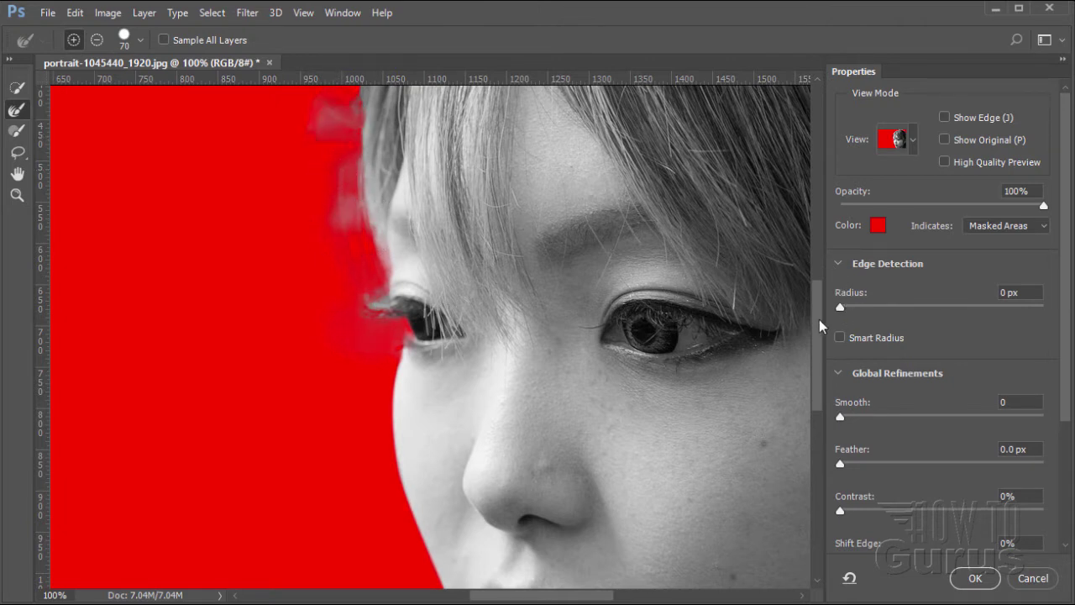
{"action": "scroll", "coordinate": [821, 326], "scroll_direction": "up", "scroll_amount": 5}
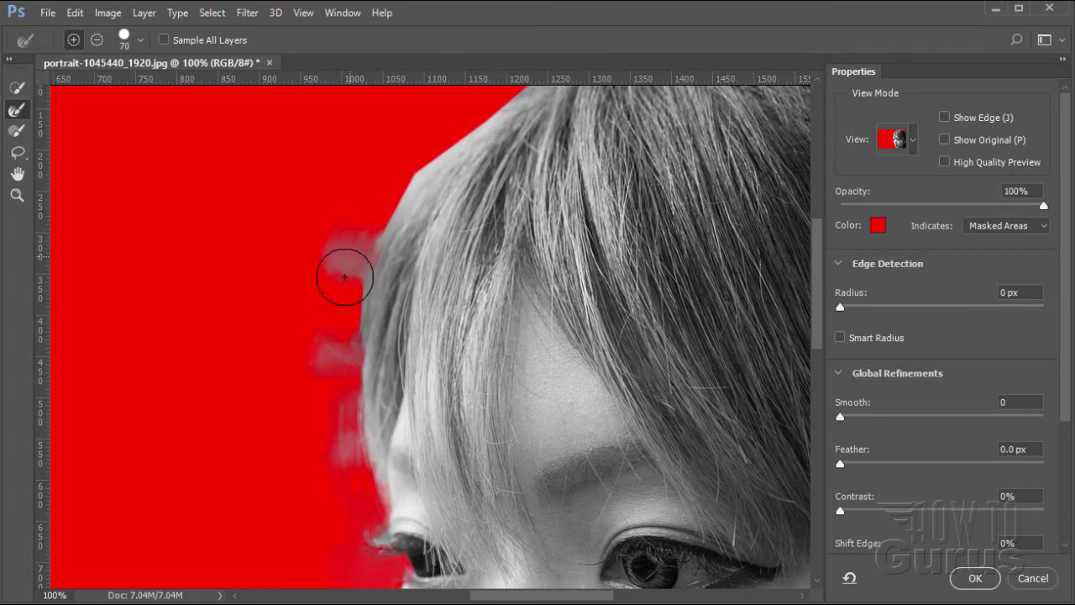
{"action": "left_click_drag", "start_coordinate": [345, 277], "coordinate": [337, 345]}
{"action": "mouse_move", "coordinate": [415, 156]}
{"action": "left_mouse_down"}
{"action": "mouse_move", "coordinate": [379, 178]}
{"action": "mouse_move", "coordinate": [358, 225]}
{"action": "left_mouse_up"}
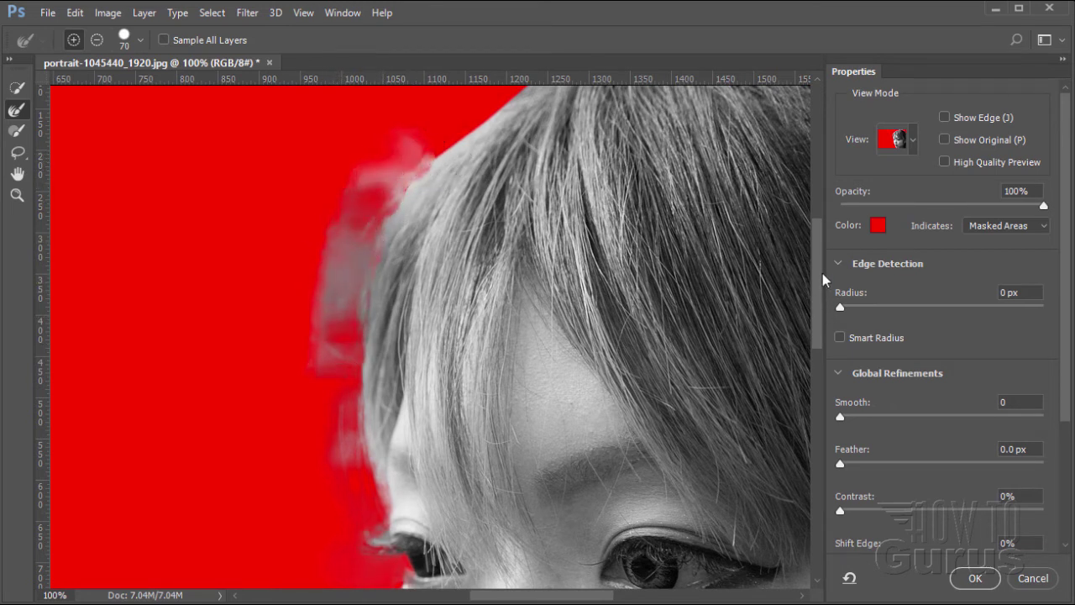
Refine the selection edge along the crown and back of the hair with the Refine Edge Brush in add mode
{"action": "left_click_drag", "start_coordinate": [820, 276], "coordinate": [821, 232]}
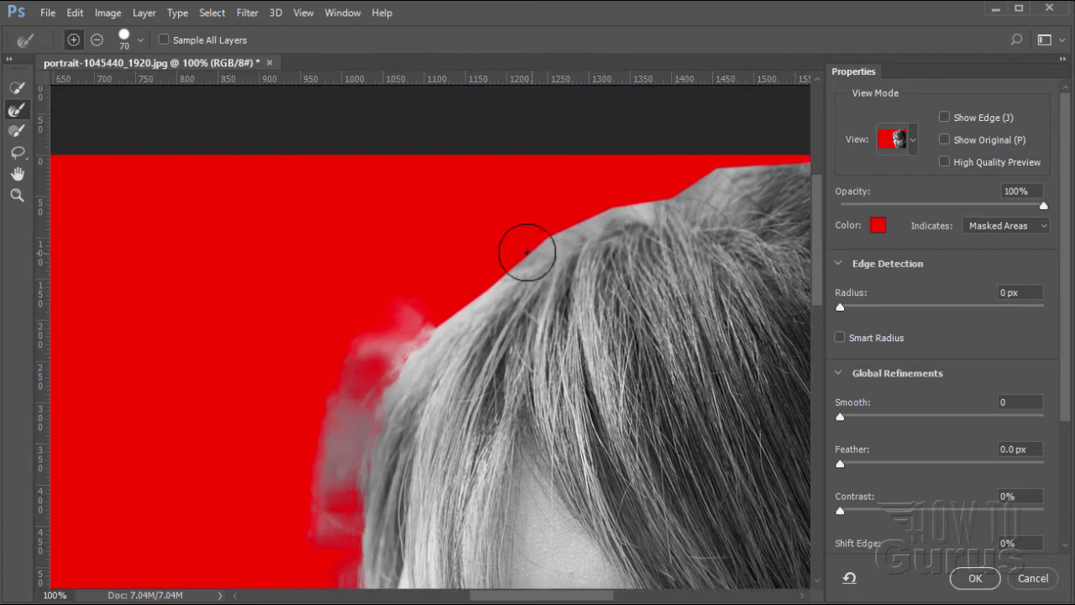
{"action": "mouse_move", "coordinate": [535, 217]}
{"action": "left_mouse_down"}
{"action": "mouse_move", "coordinate": [475, 286]}
{"action": "mouse_move", "coordinate": [371, 355]}
{"action": "mouse_move", "coordinate": [356, 338]}
{"action": "mouse_move", "coordinate": [397, 315]}
{"action": "mouse_move", "coordinate": [357, 410]}
{"action": "mouse_move", "coordinate": [498, 233]}
{"action": "mouse_move", "coordinate": [577, 195]}
{"action": "mouse_move", "coordinate": [556, 215]}
{"action": "mouse_move", "coordinate": [590, 190]}
{"action": "mouse_move", "coordinate": [709, 158]}
{"action": "mouse_move", "coordinate": [768, 180]}
{"action": "left_mouse_up"}
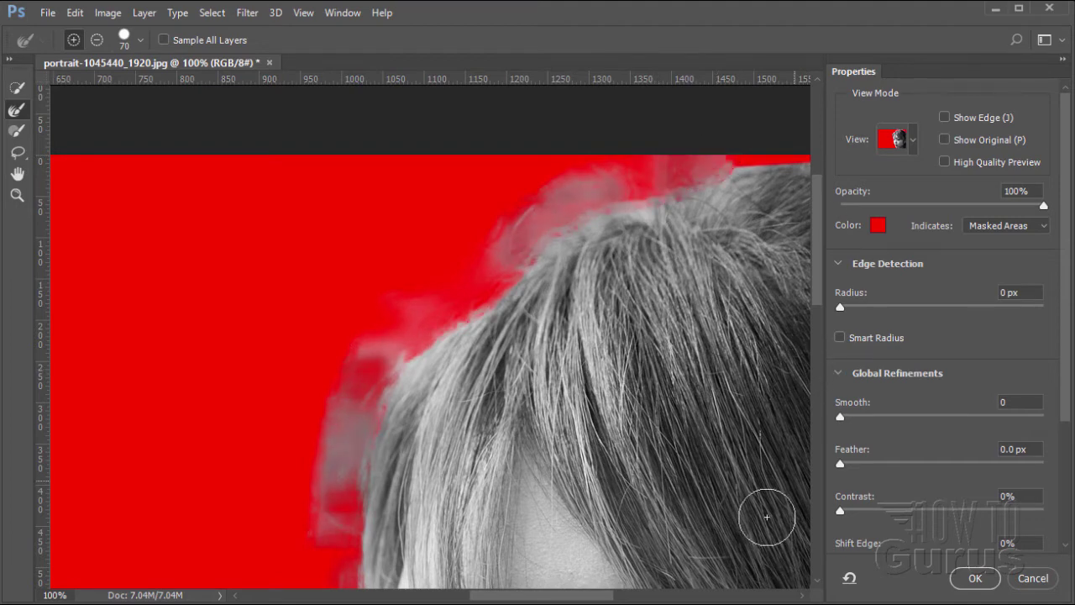
{"action": "left_click_drag", "start_coordinate": [603, 597], "coordinate": [681, 600]}
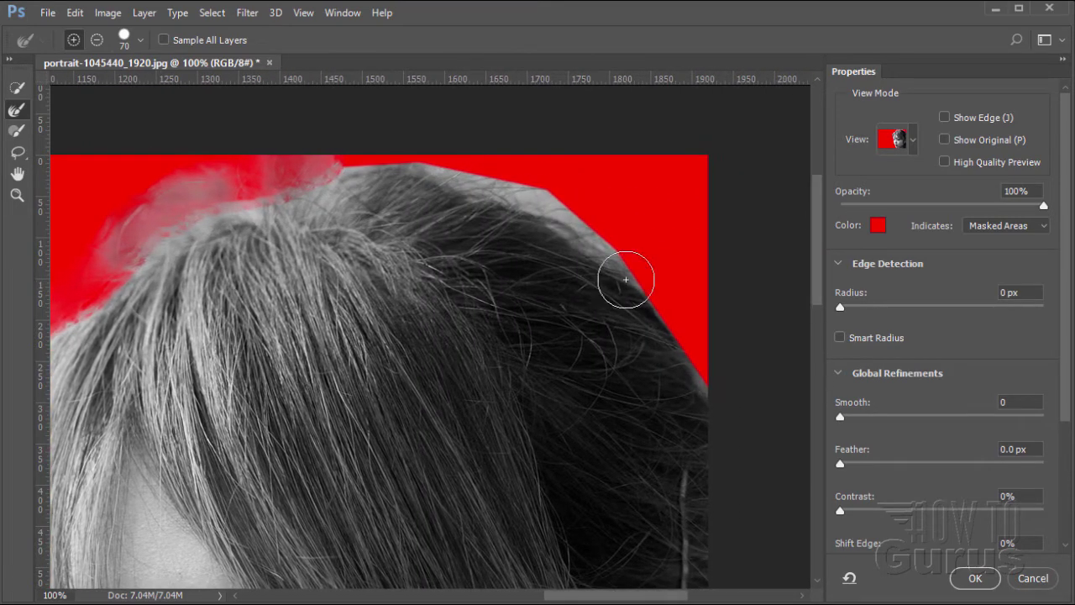
{"action": "mouse_move", "coordinate": [582, 210]}
{"action": "left_mouse_down"}
{"action": "mouse_move", "coordinate": [525, 176]}
{"action": "mouse_move", "coordinate": [412, 148]}
{"action": "mouse_move", "coordinate": [341, 151]}
{"action": "left_mouse_up"}
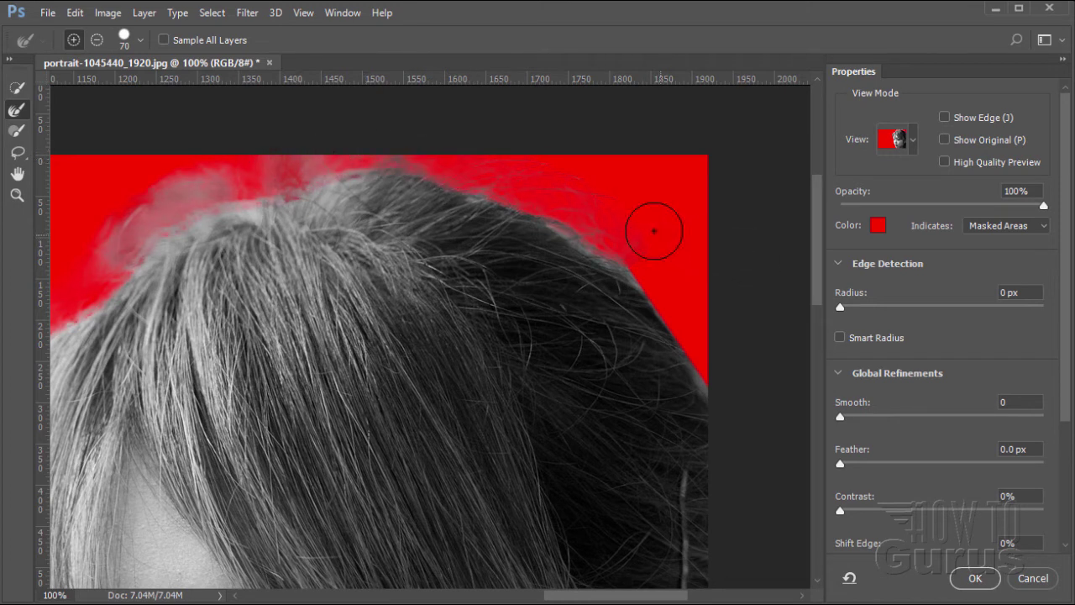
{"action": "mouse_move", "coordinate": [593, 234]}
{"action": "left_mouse_down"}
{"action": "mouse_move", "coordinate": [700, 316]}
{"action": "mouse_move", "coordinate": [740, 417]}
{"action": "left_mouse_up"}
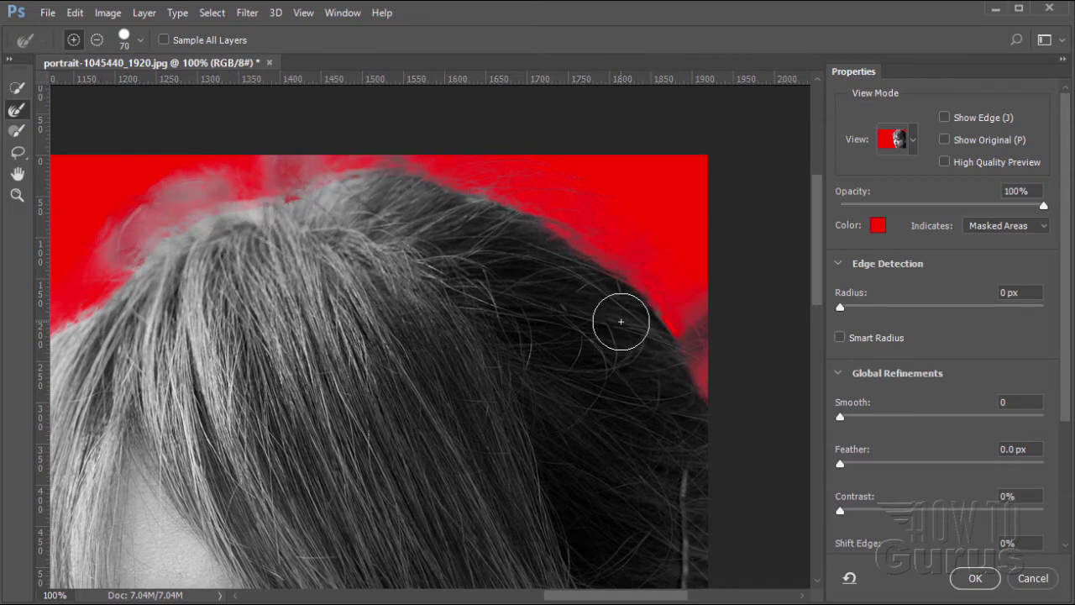
Remove the hazy excess around the crown, back and front of the hair with the Refine Edge Brush in subtract mode
{"action": "left_click", "coordinate": [97, 42]}
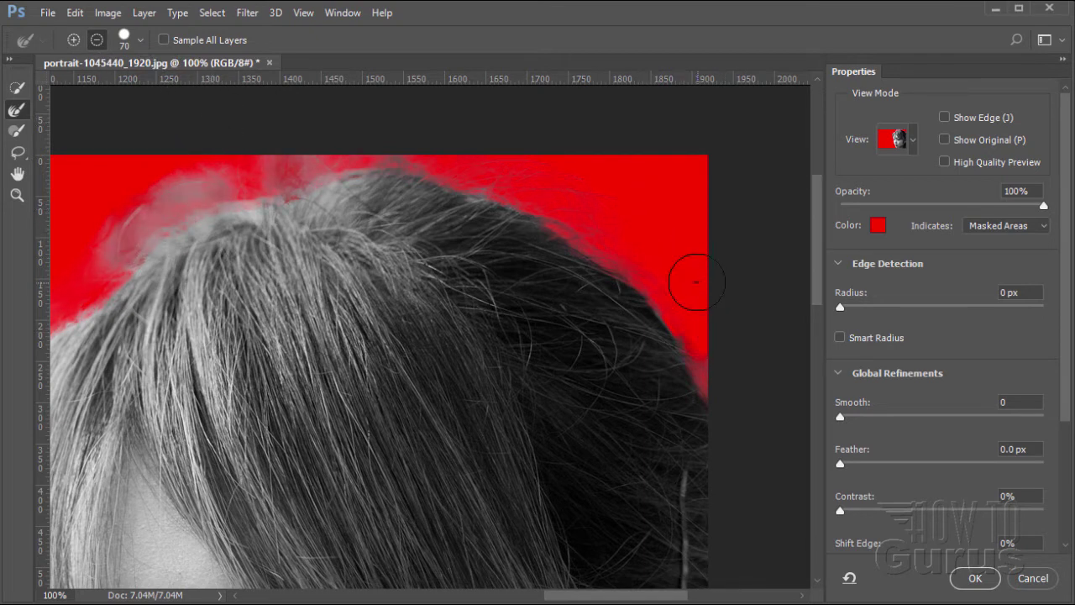
{"action": "left_click_drag", "start_coordinate": [696, 282], "coordinate": [738, 393]}
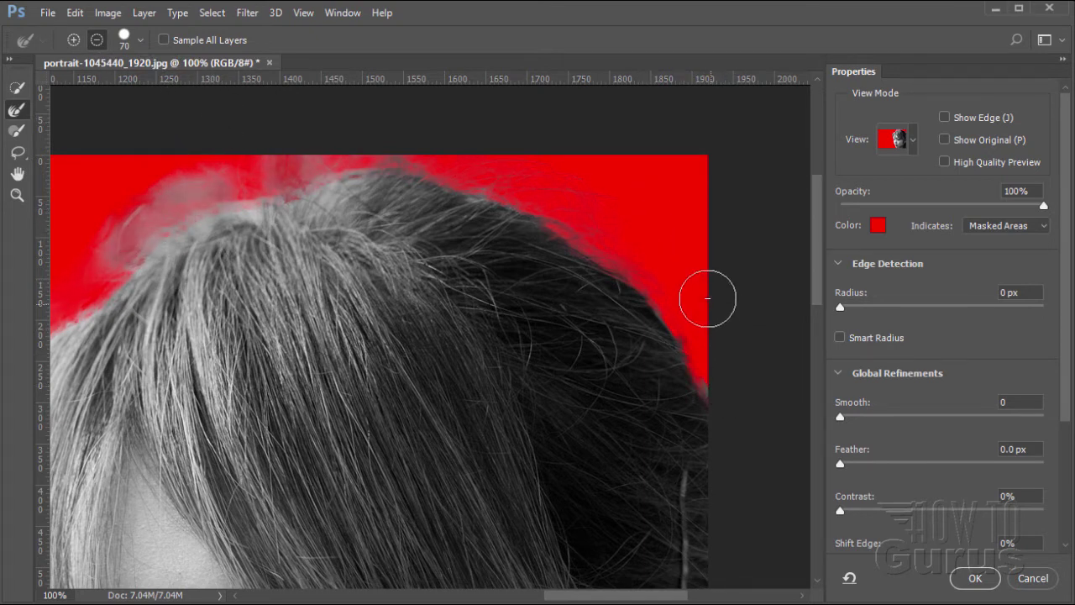
{"action": "mouse_move", "coordinate": [311, 136]}
{"action": "left_mouse_down"}
{"action": "mouse_move", "coordinate": [181, 170]}
{"action": "mouse_move", "coordinate": [103, 224]}
{"action": "mouse_move", "coordinate": [83, 263]}
{"action": "mouse_move", "coordinate": [112, 196]}
{"action": "mouse_move", "coordinate": [115, 232]}
{"action": "left_mouse_up"}
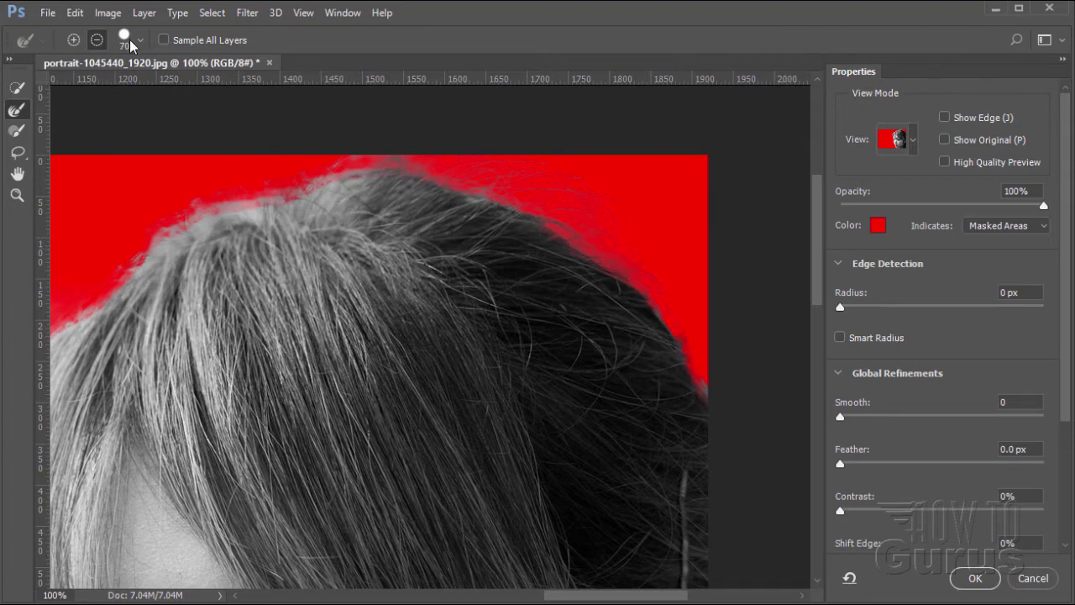
{"action": "left_click_drag", "start_coordinate": [659, 598], "coordinate": [572, 598]}
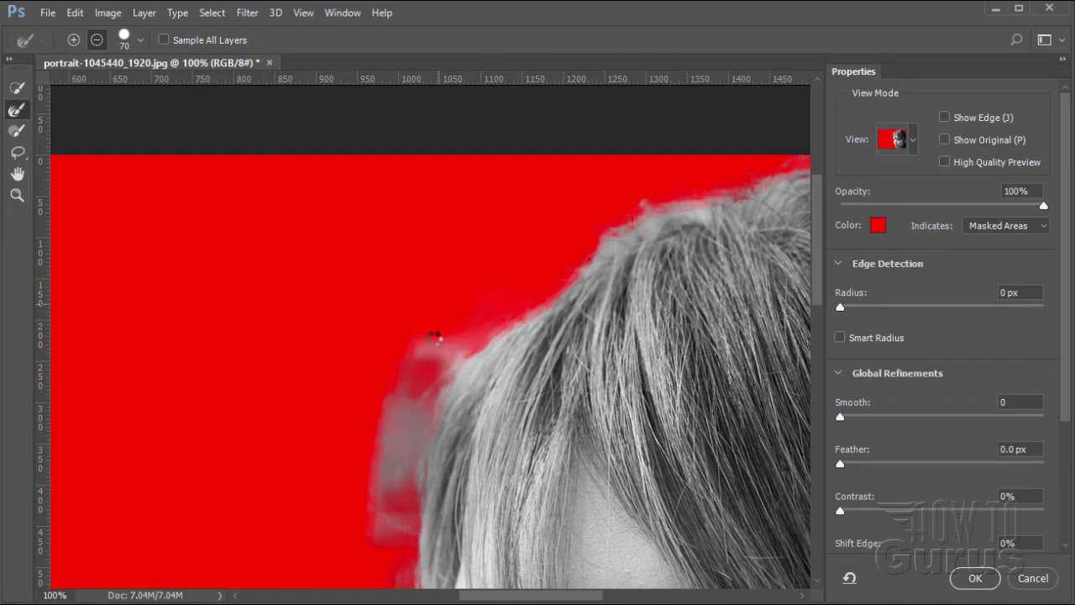
{"action": "mouse_move", "coordinate": [434, 337]}
{"action": "left_mouse_down"}
{"action": "mouse_move", "coordinate": [393, 402]}
{"action": "mouse_move", "coordinate": [380, 527]}
{"action": "left_mouse_up"}
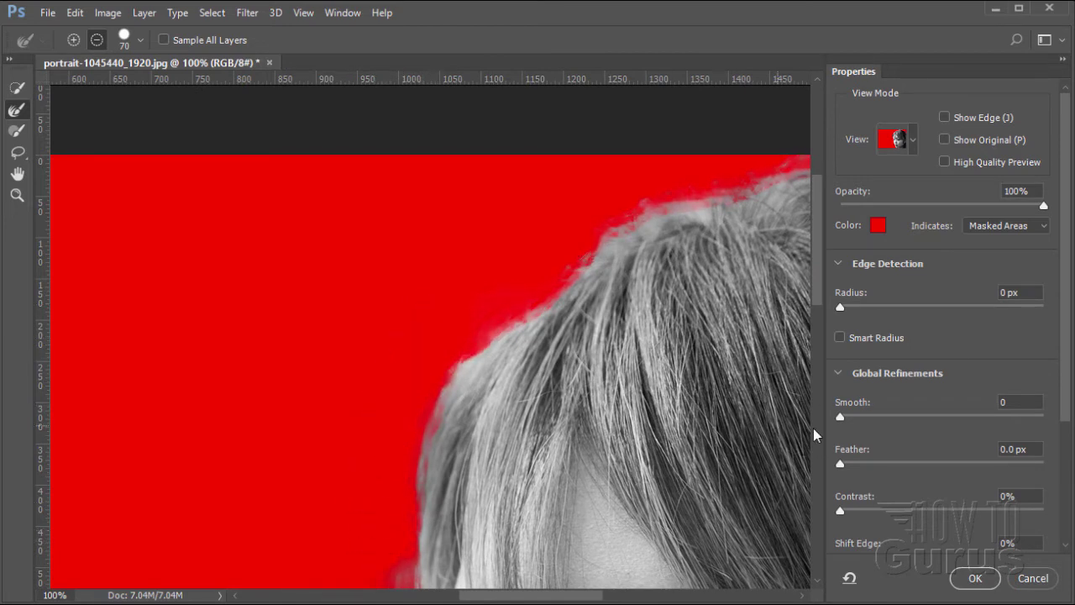
{"action": "left_click_drag", "start_coordinate": [819, 299], "coordinate": [823, 384]}
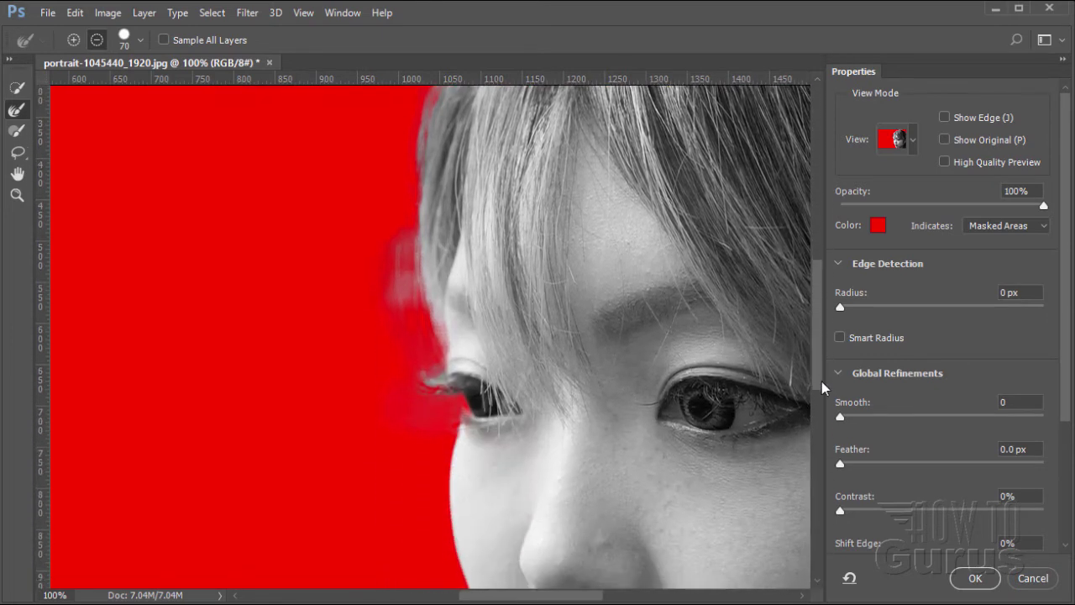
{"action": "mouse_move", "coordinate": [381, 205]}
{"action": "left_mouse_down"}
{"action": "mouse_move", "coordinate": [374, 377]}
{"action": "mouse_move", "coordinate": [377, 367]}
{"action": "mouse_move", "coordinate": [383, 379]}
{"action": "mouse_move", "coordinate": [393, 301]}
{"action": "mouse_move", "coordinate": [386, 377]}
{"action": "mouse_move", "coordinate": [413, 409]}
{"action": "mouse_move", "coordinate": [400, 386]}
{"action": "mouse_move", "coordinate": [354, 431]}
{"action": "mouse_move", "coordinate": [293, 400]}
{"action": "mouse_move", "coordinate": [346, 454]}
{"action": "mouse_move", "coordinate": [401, 387]}
{"action": "left_mouse_up"}
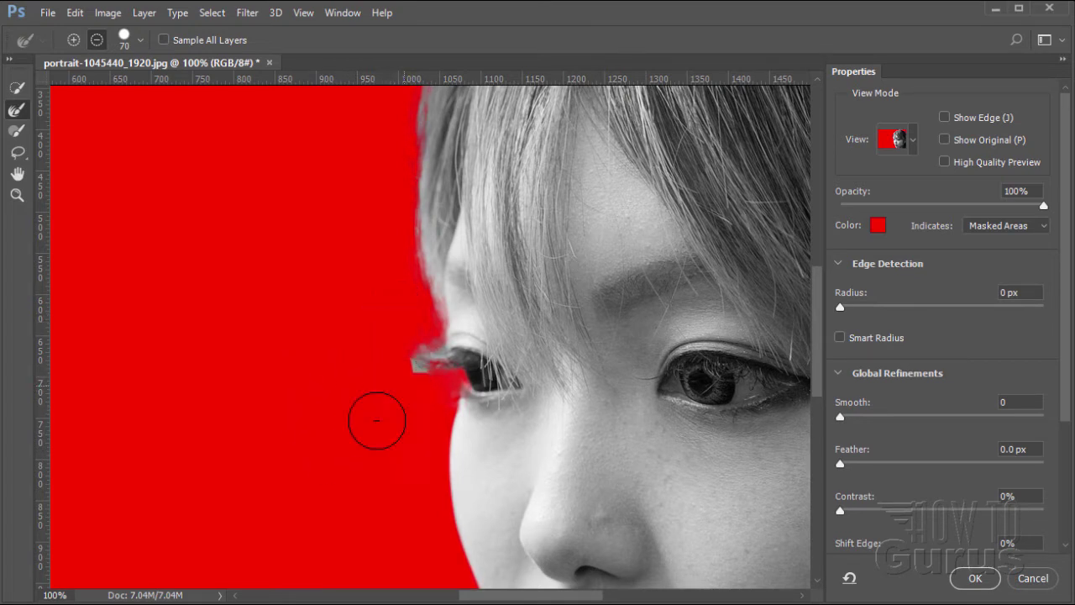
Refine the upper eyelashes that extend past the face with the Refine Edge Brush in add mode at 32 px
{"action": "left_click", "coordinate": [73, 40]}
{"action": "left_click", "coordinate": [141, 40]}
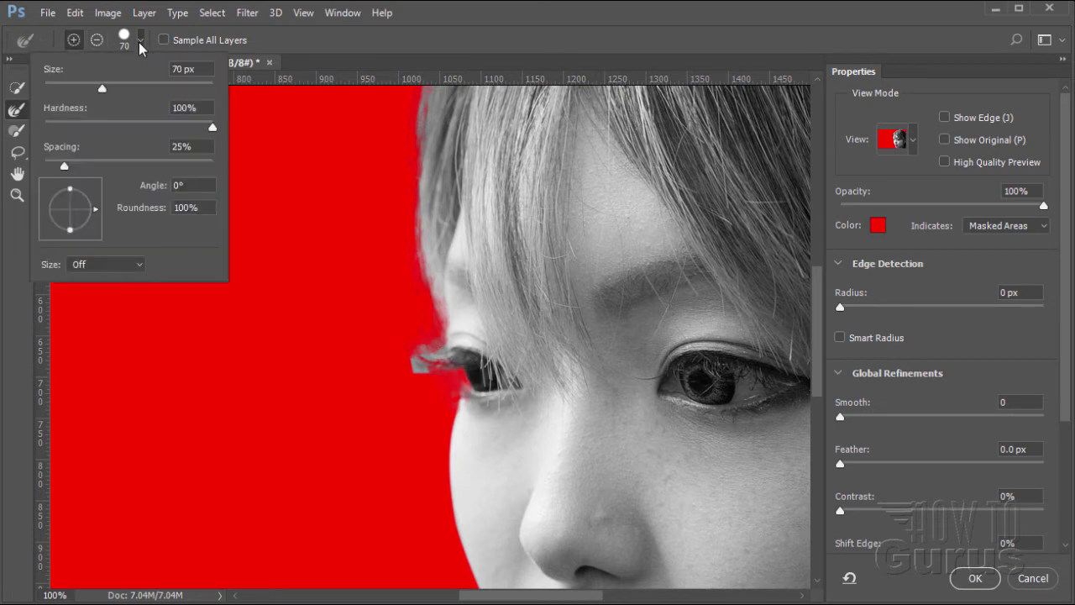
{"action": "left_click_drag", "start_coordinate": [107, 89], "coordinate": [71, 89]}
{"action": "left_click", "coordinate": [140, 42]}
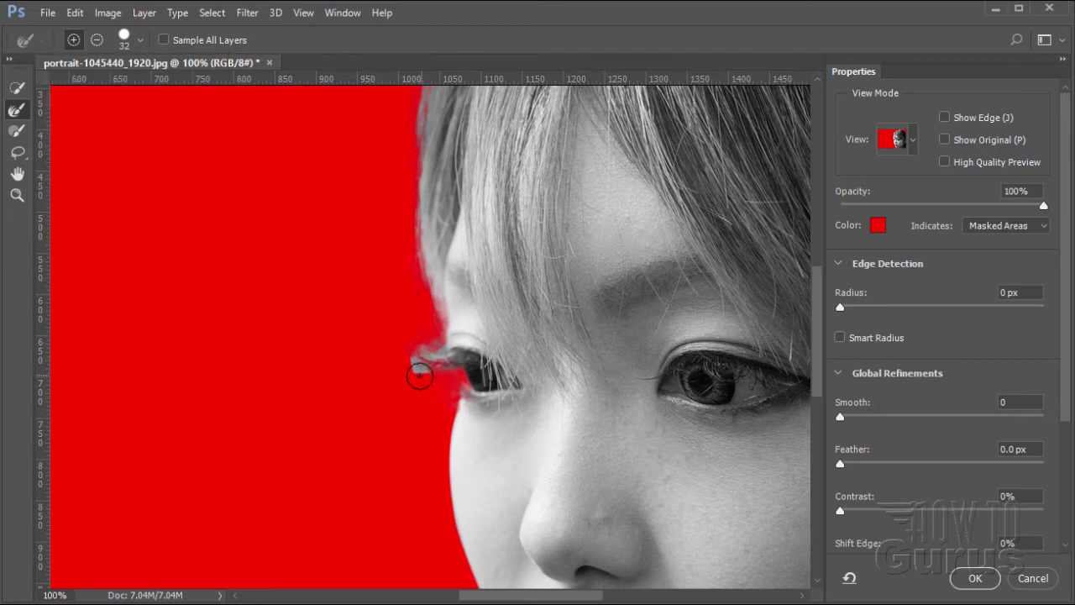
{"action": "left_click_drag", "start_coordinate": [447, 348], "coordinate": [433, 349]}
{"action": "left_click", "coordinate": [427, 355]}
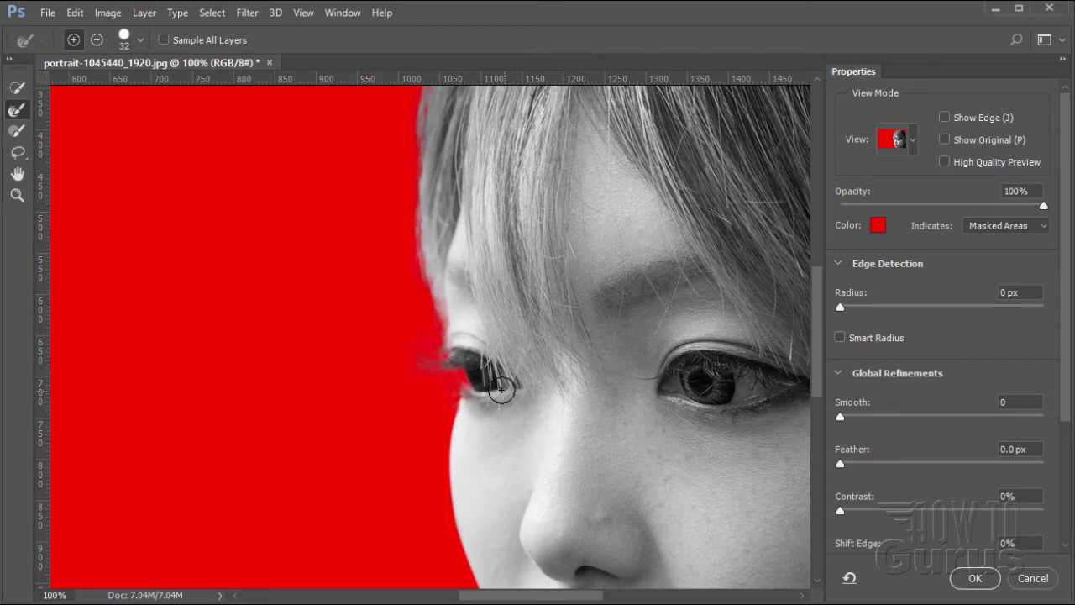
Touch up the edge below the outer eye in subtract mode at 32 px and in add mode at 16 px
{"action": "left_click", "coordinate": [97, 40]}
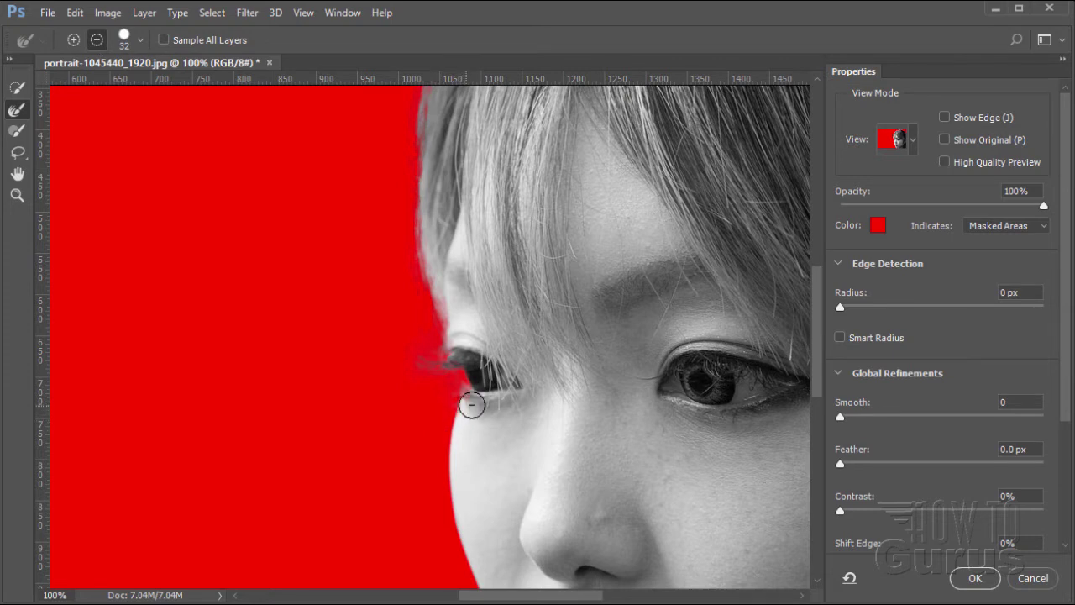
{"action": "left_click_drag", "start_coordinate": [475, 394], "coordinate": [479, 382]}
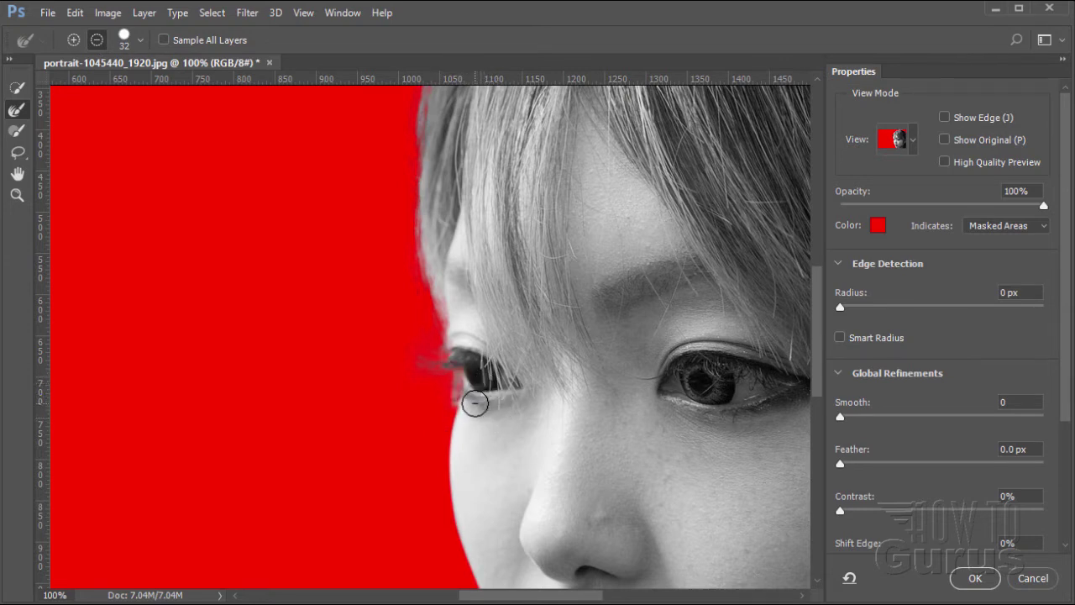
{"action": "left_click", "coordinate": [141, 42]}
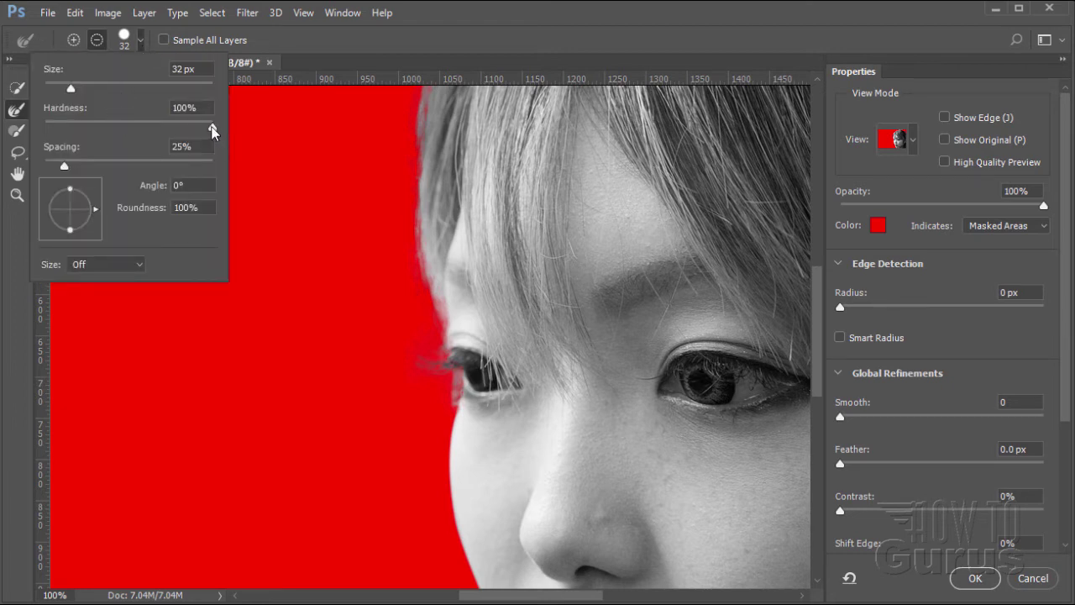
{"action": "left_click_drag", "start_coordinate": [213, 131], "coordinate": [220, 130]}
{"action": "left_click_drag", "start_coordinate": [70, 89], "coordinate": [57, 86]}
{"action": "left_click", "coordinate": [74, 40]}
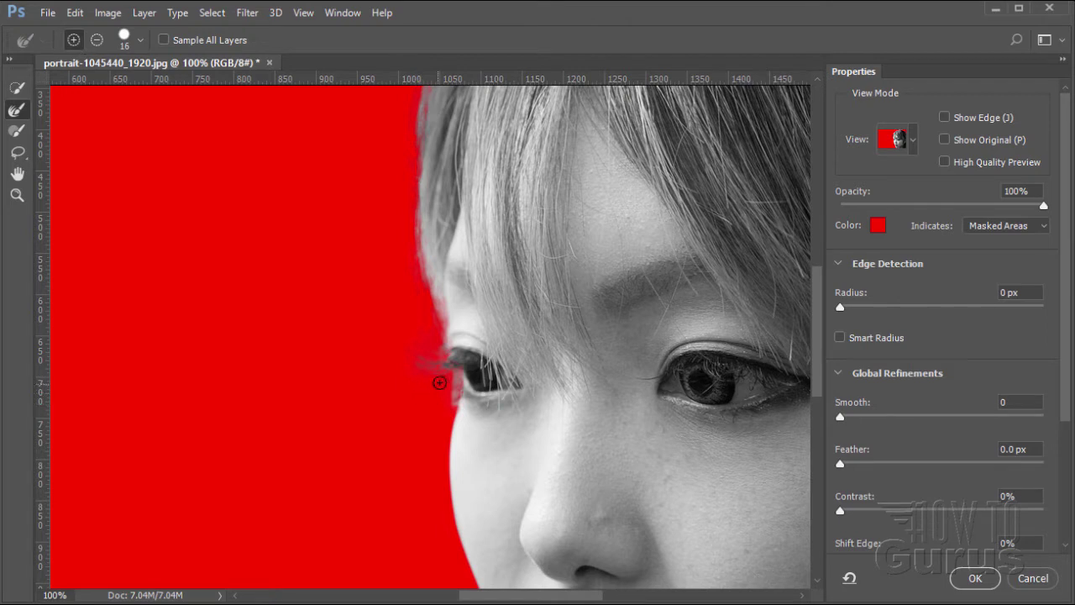
{"action": "mouse_move", "coordinate": [451, 383]}
{"action": "left_mouse_down"}
{"action": "mouse_move", "coordinate": [431, 423]}
{"action": "mouse_move", "coordinate": [418, 397]}
{"action": "left_mouse_up"}
Apply the refined edge with Selection as the output
{"action": "left_click_drag", "start_coordinate": [1068, 409], "coordinate": [1067, 538]}
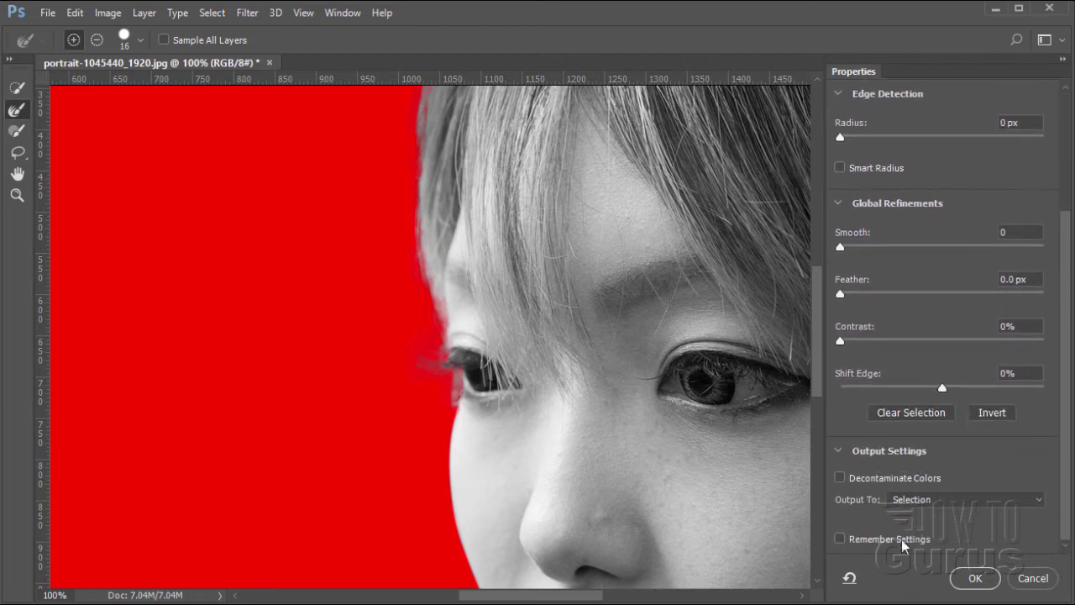
{"action": "left_click_drag", "start_coordinate": [1067, 457], "coordinate": [1072, 531]}
{"action": "left_click", "coordinate": [977, 580]}
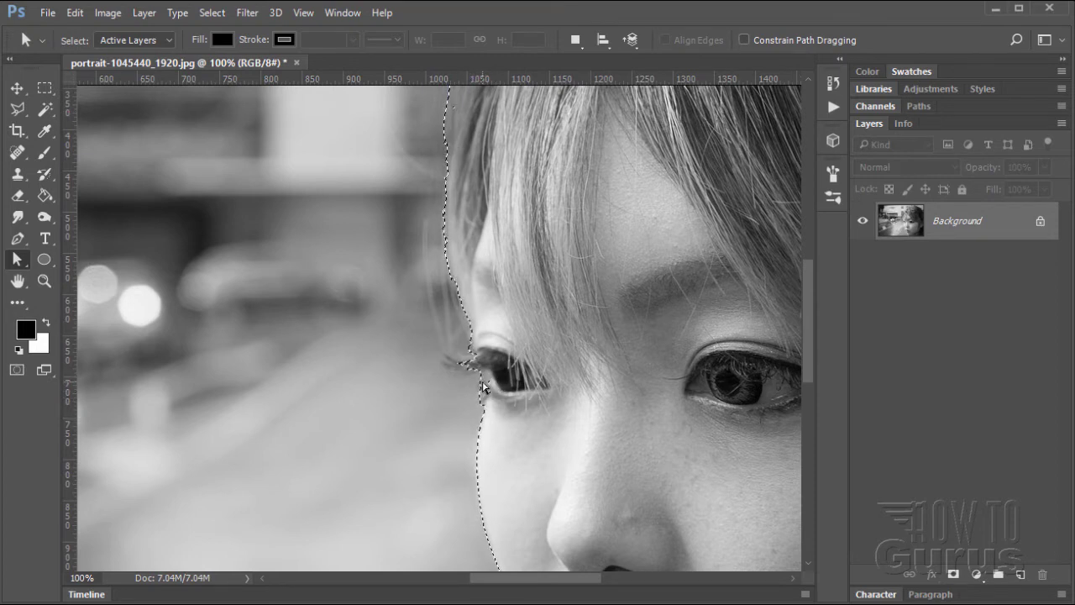
Save the woman's selection as a new channel named "girl"
{"action": "left_click", "coordinate": [19, 110]}
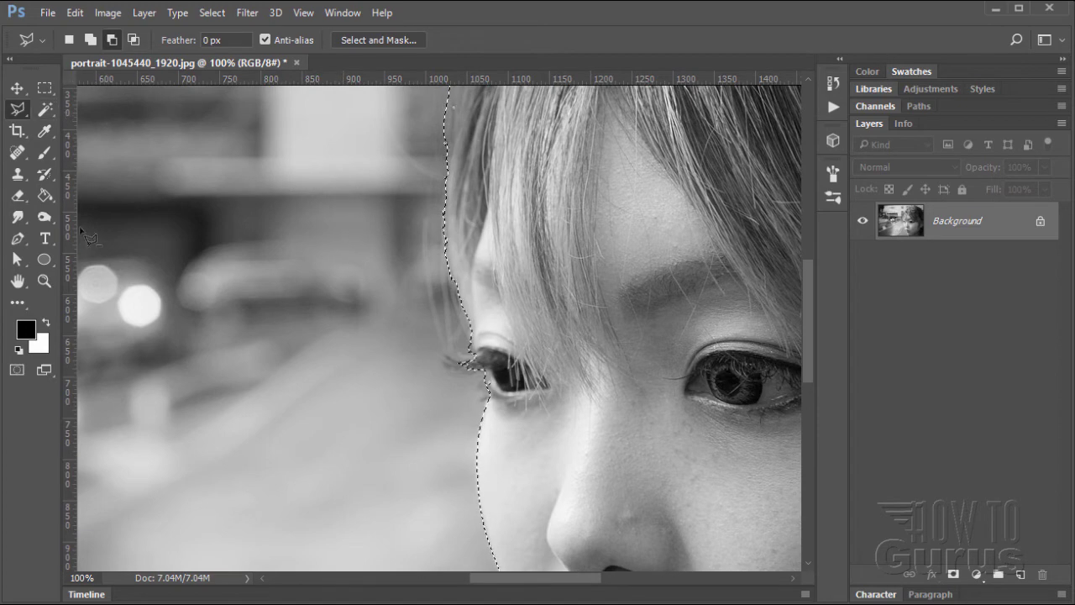
{"action": "left_click", "coordinate": [51, 277]}
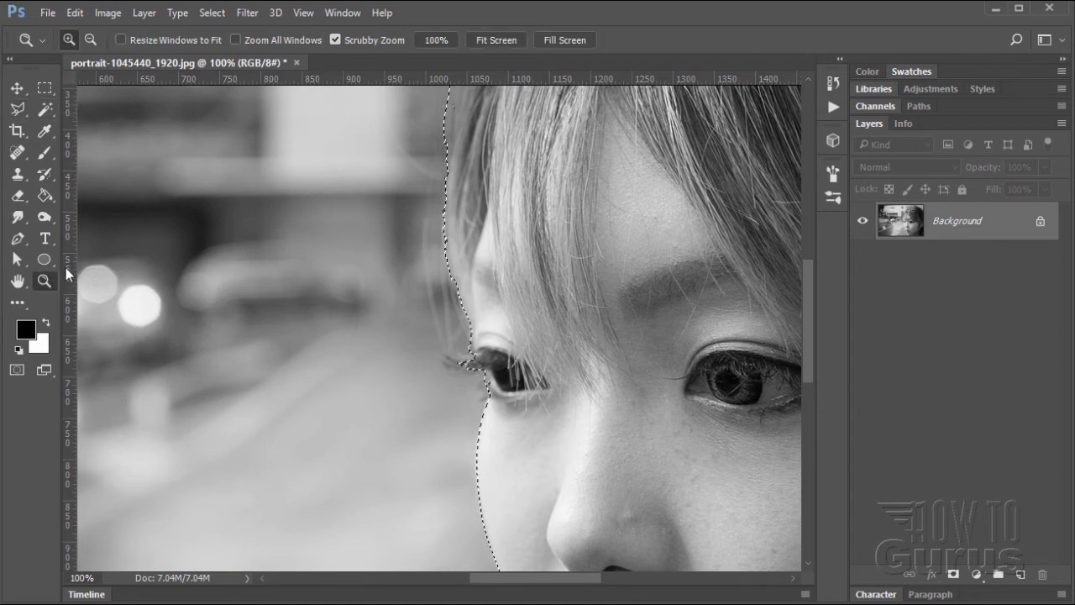
{"action": "left_click", "coordinate": [494, 39]}
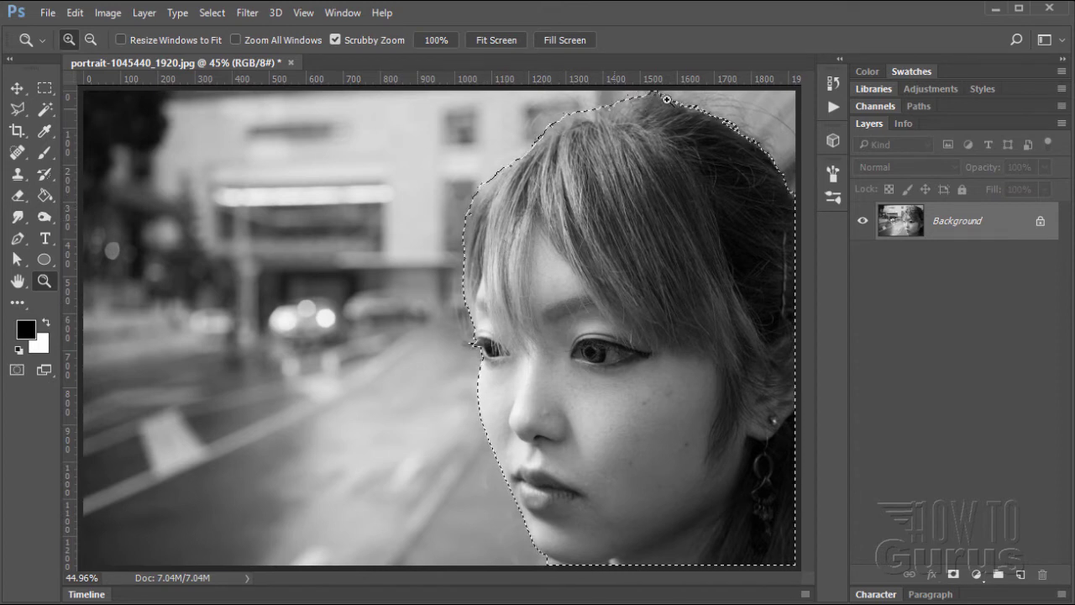
{"action": "left_click", "coordinate": [211, 13]}
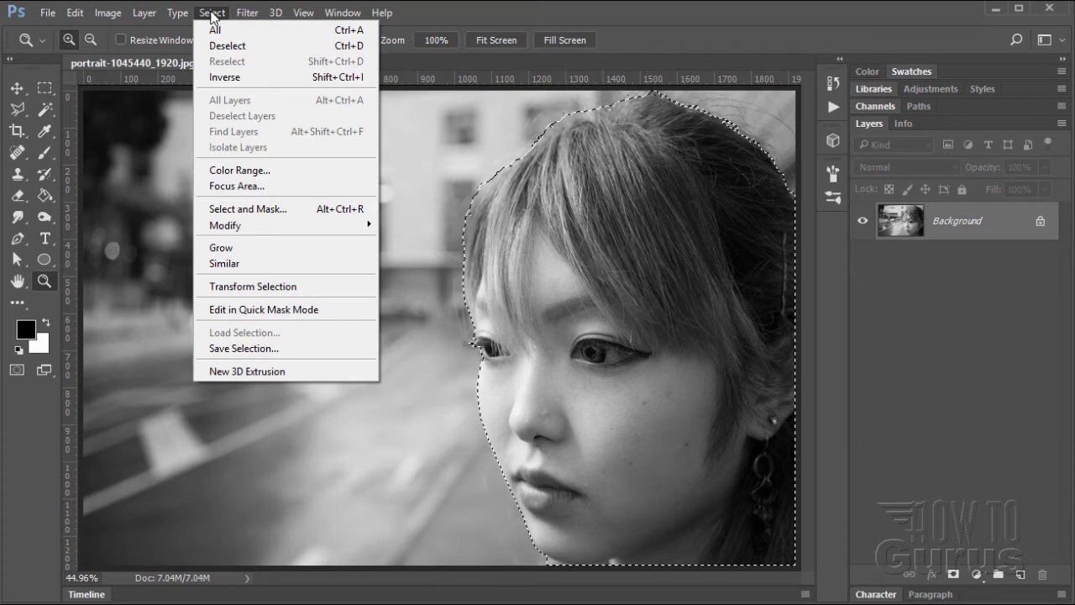
{"action": "left_click", "coordinate": [229, 349]}
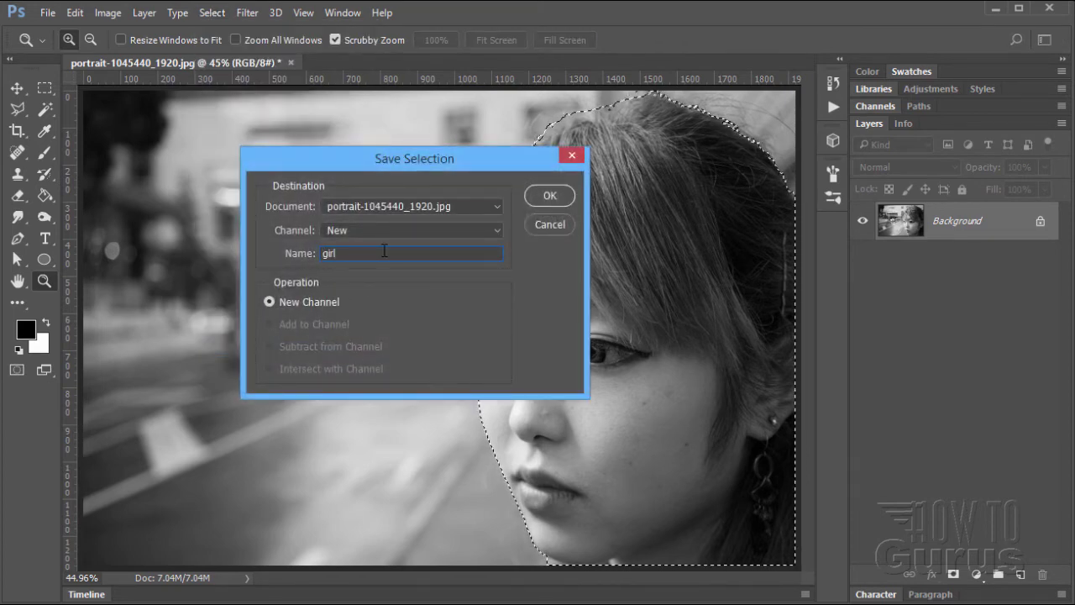
{"action": "left_click", "coordinate": [546, 195]}
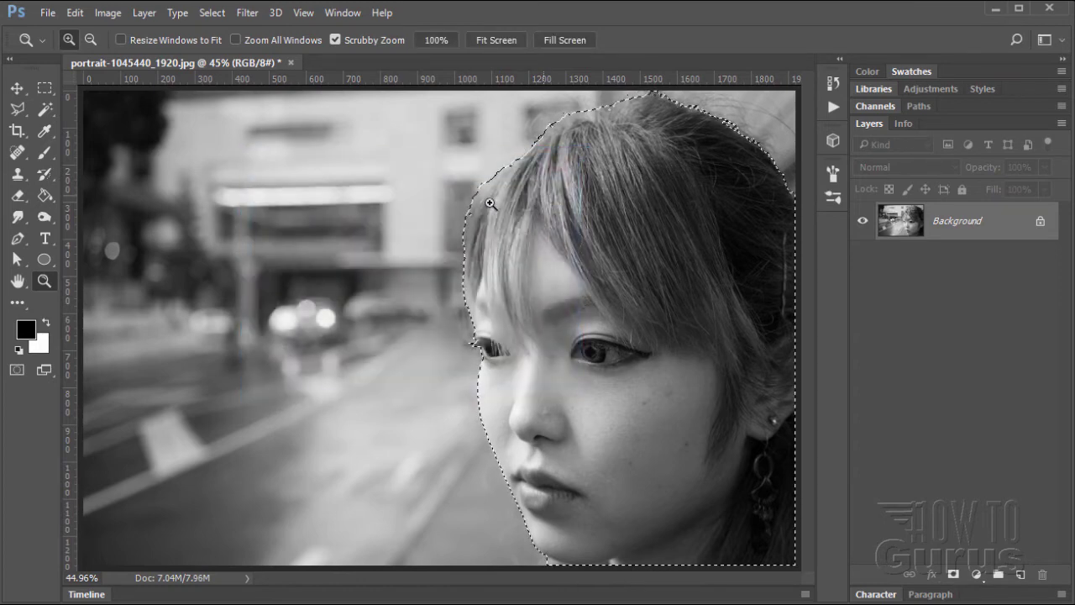
Switch to the Move tool and clear the active selection around the woman
{"action": "left_click", "coordinate": [20, 90]}
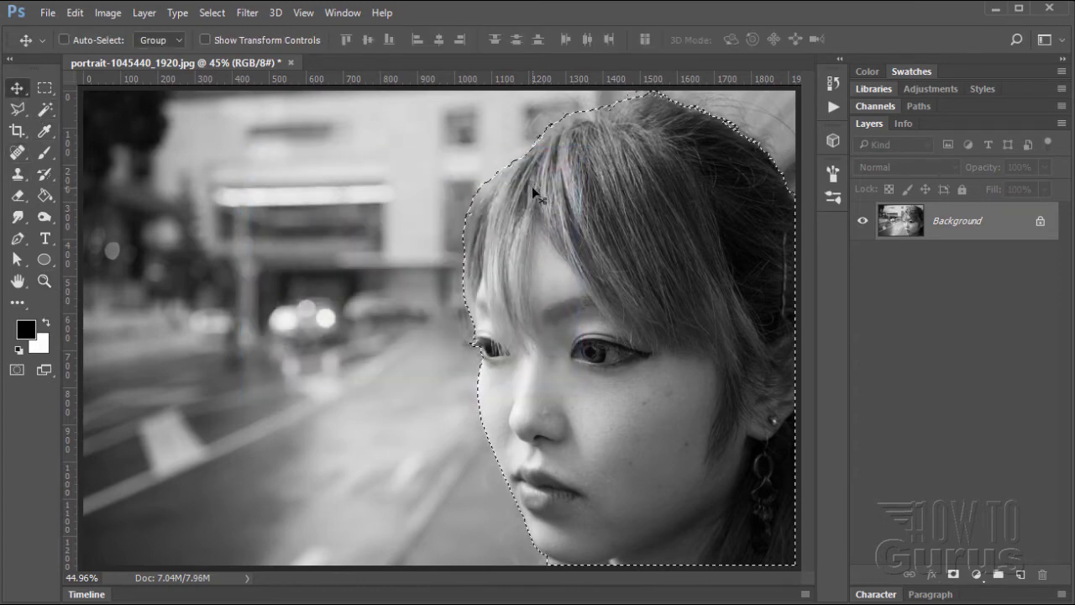
{"action": "left_click", "coordinate": [211, 12]}
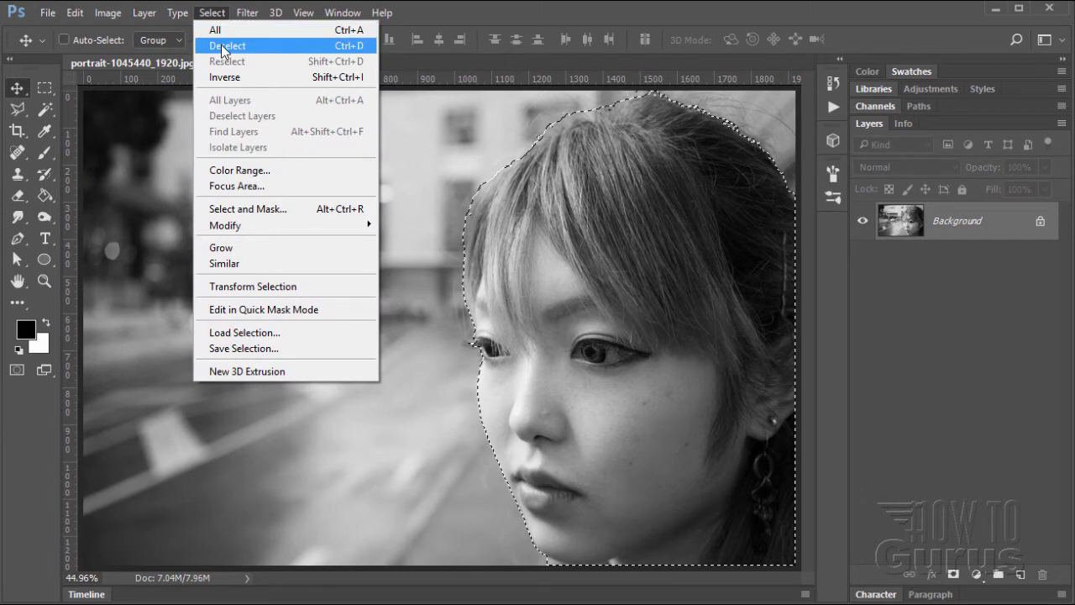
{"action": "left_click", "coordinate": [228, 43]}
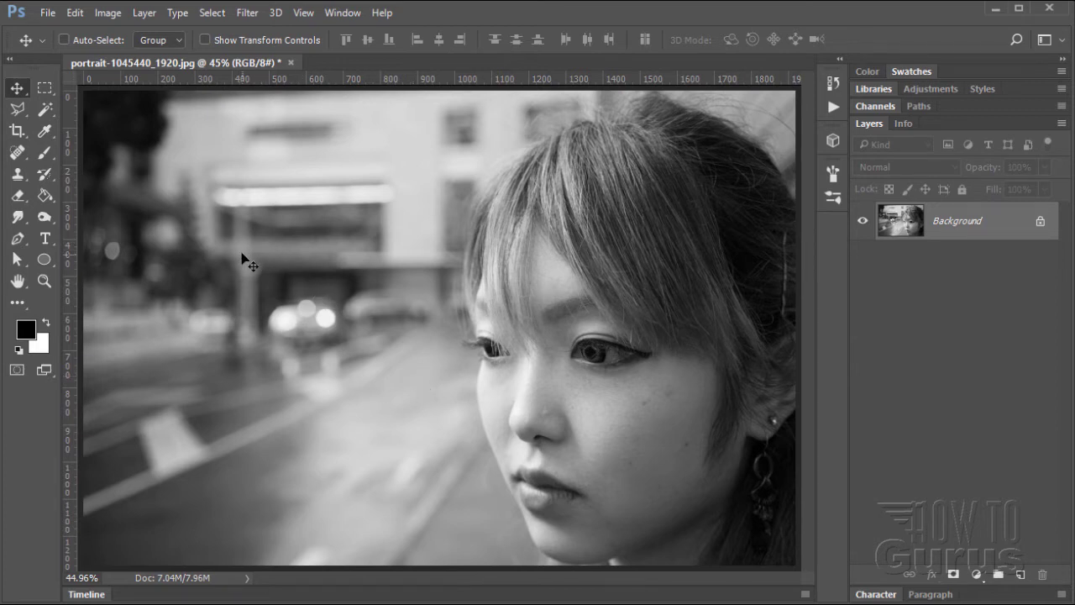
Add a Gradient Map adjustment layer above the background and move its properties clear of the face
{"action": "left_click", "coordinate": [144, 12]}
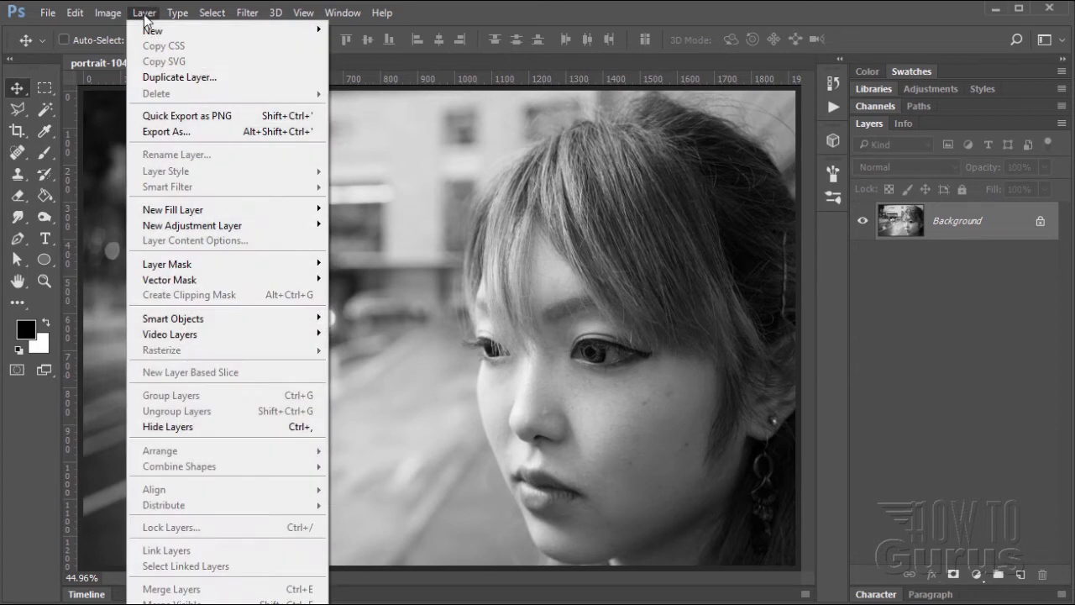
{"action": "mouse_move", "coordinate": [252, 225]}
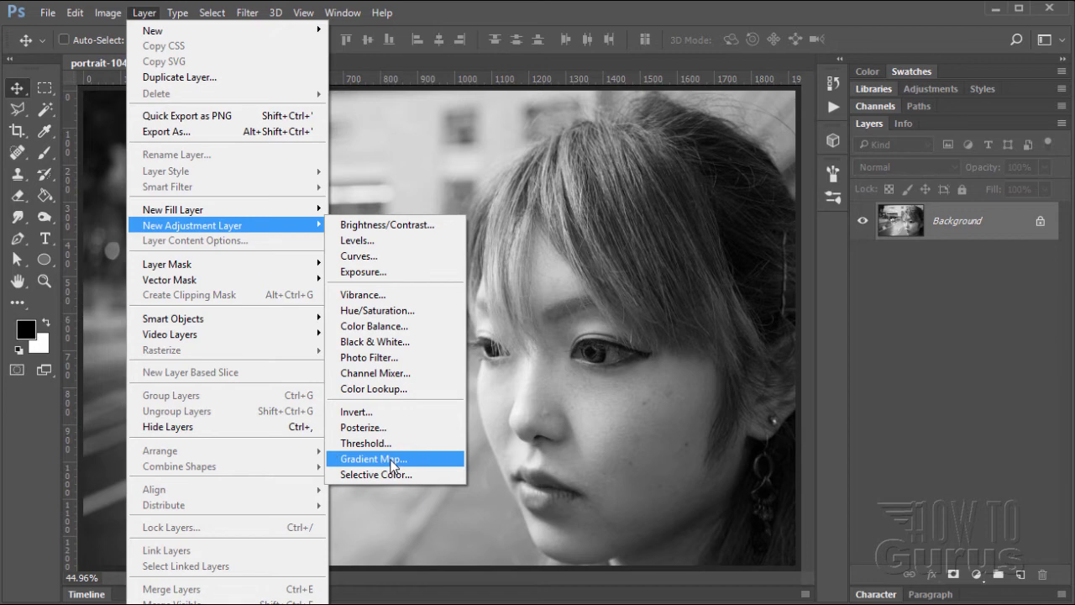
{"action": "left_click", "coordinate": [393, 464]}
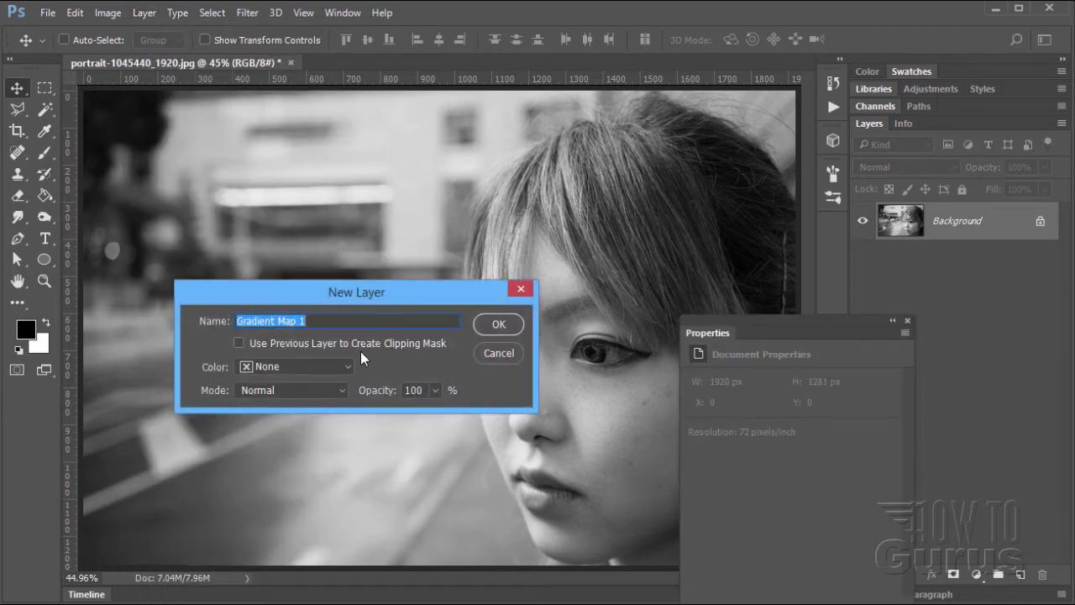
{"action": "left_click", "coordinate": [496, 325]}
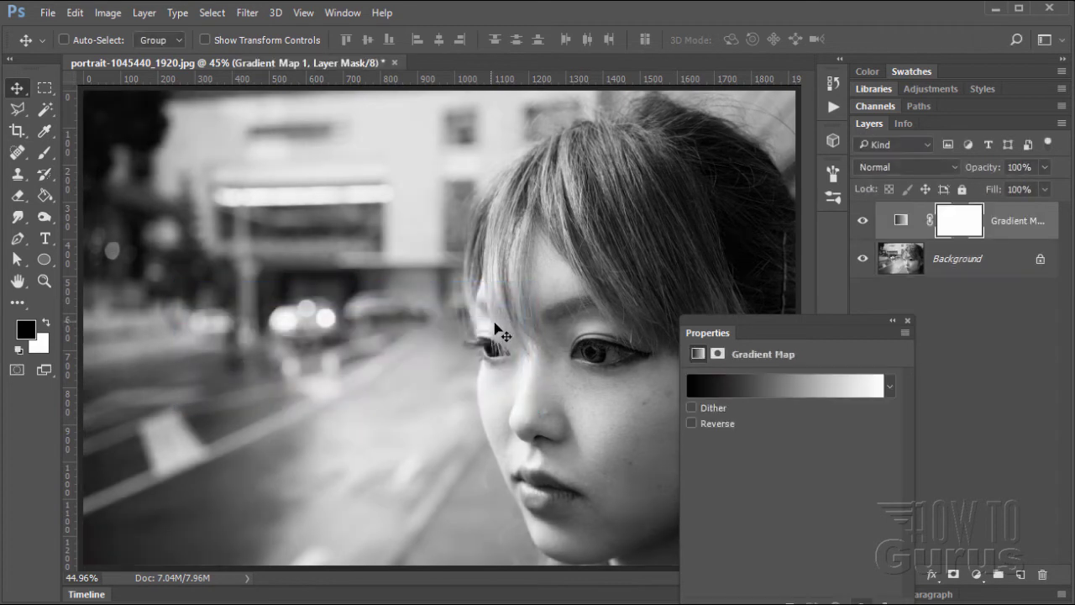
{"action": "left_click_drag", "start_coordinate": [785, 324], "coordinate": [873, 305]}
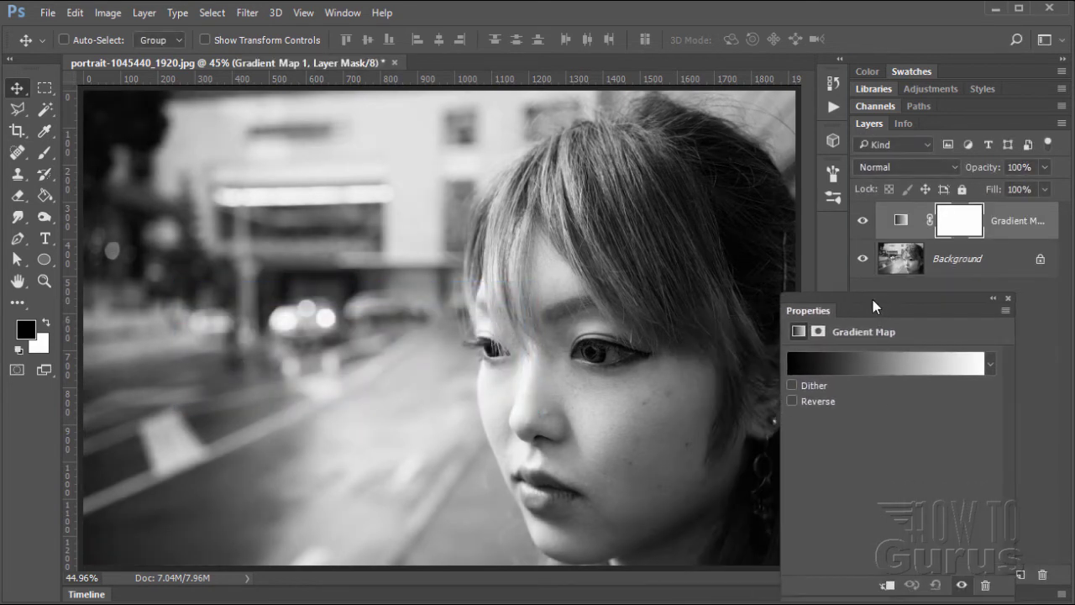
Open the gradient map's gradient for editing and move the Gradient Editor clear of the woman's face
{"action": "left_click", "coordinate": [848, 358]}
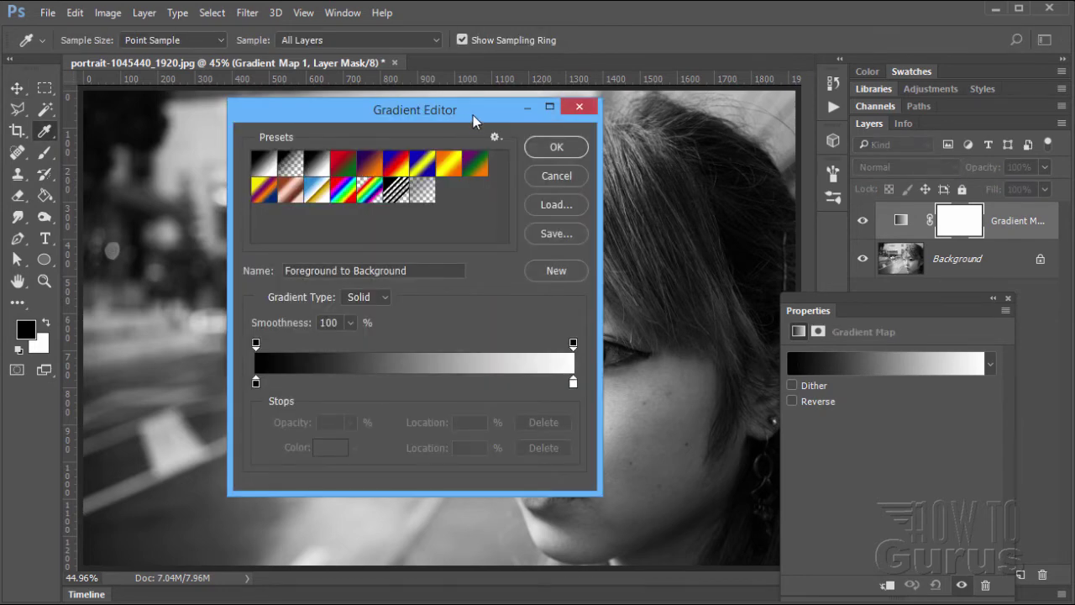
{"action": "left_click_drag", "start_coordinate": [477, 116], "coordinate": [380, 182]}
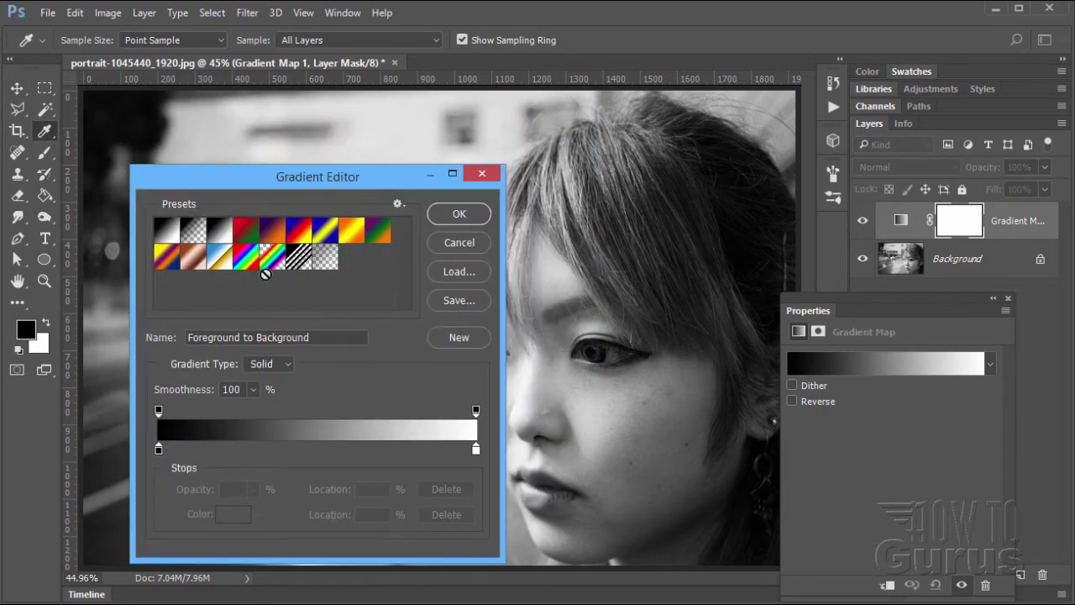
{"action": "left_click_drag", "start_coordinate": [366, 176], "coordinate": [295, 174]}
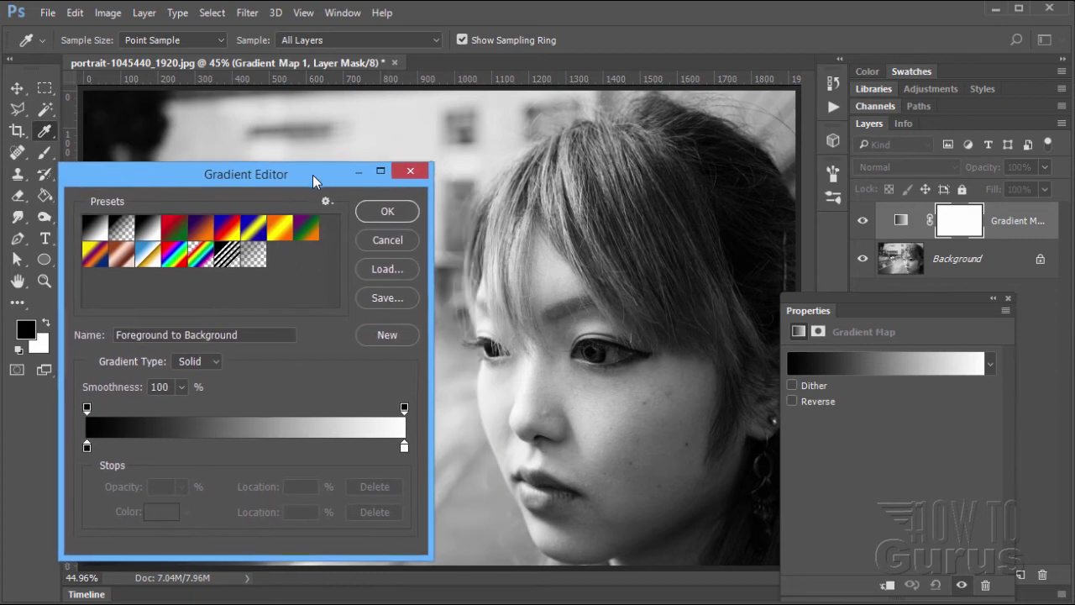
Try several default gradient presets on the portrait, including Blue, Red, Yellow; Orange, Yellow, Orange; Chrome; Yellow, Violet, Orange, Blue; and Spectrum
{"action": "left_click", "coordinate": [235, 236]}
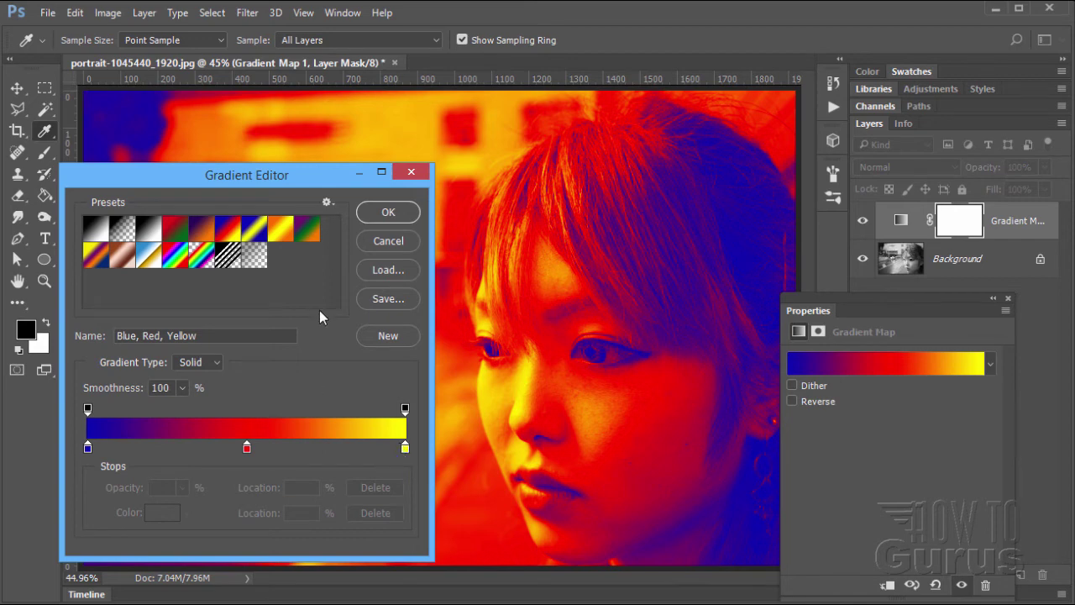
{"action": "left_click", "coordinate": [279, 237]}
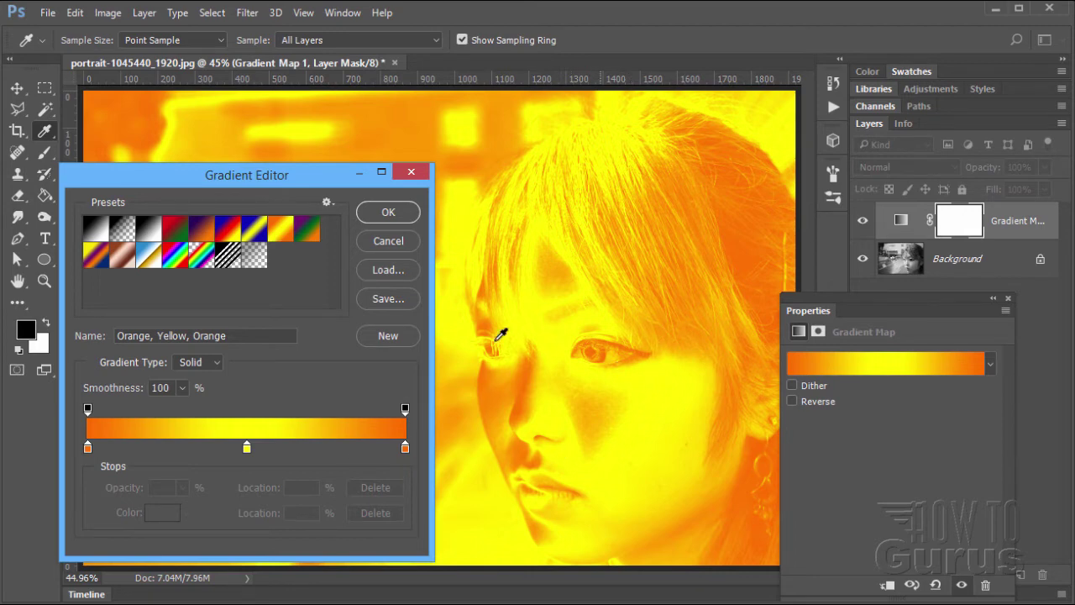
{"action": "left_click", "coordinate": [147, 265]}
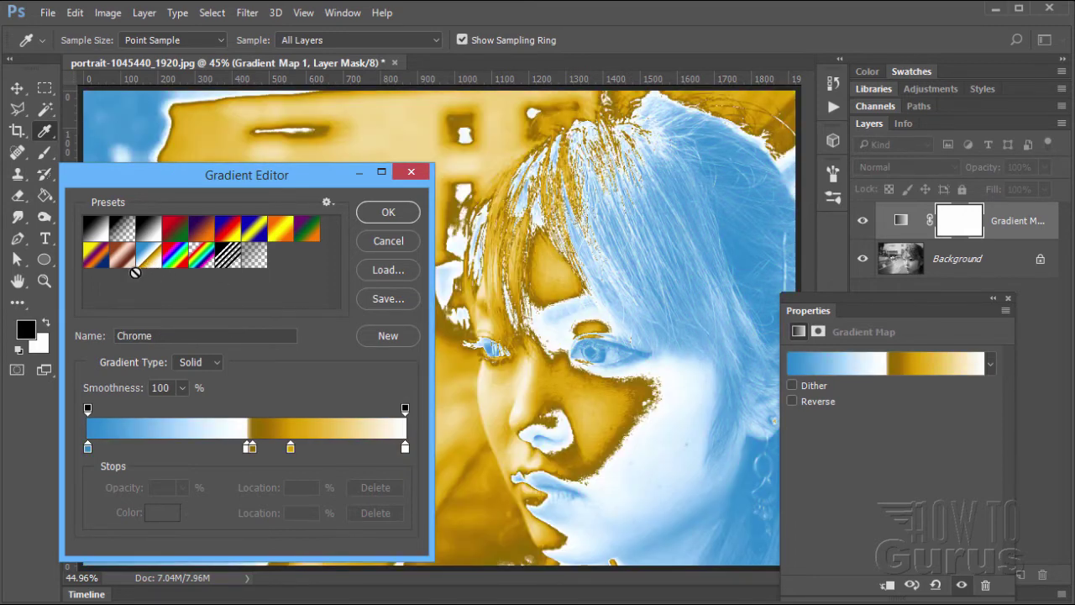
{"action": "left_click", "coordinate": [133, 266]}
{"action": "left_click", "coordinate": [93, 267]}
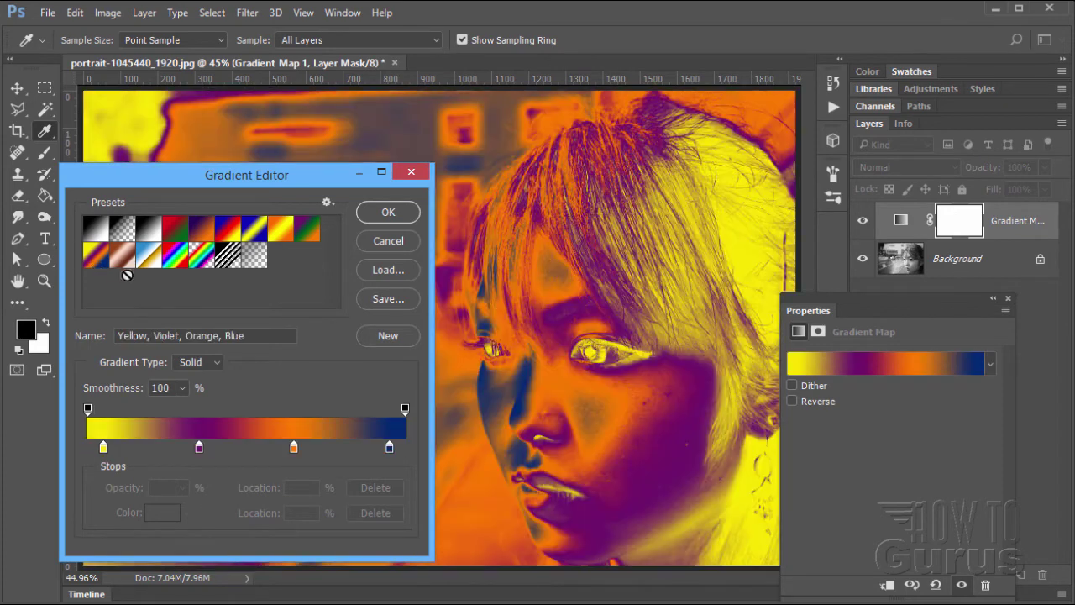
{"action": "left_click", "coordinate": [202, 259]}
{"action": "left_click", "coordinate": [177, 266]}
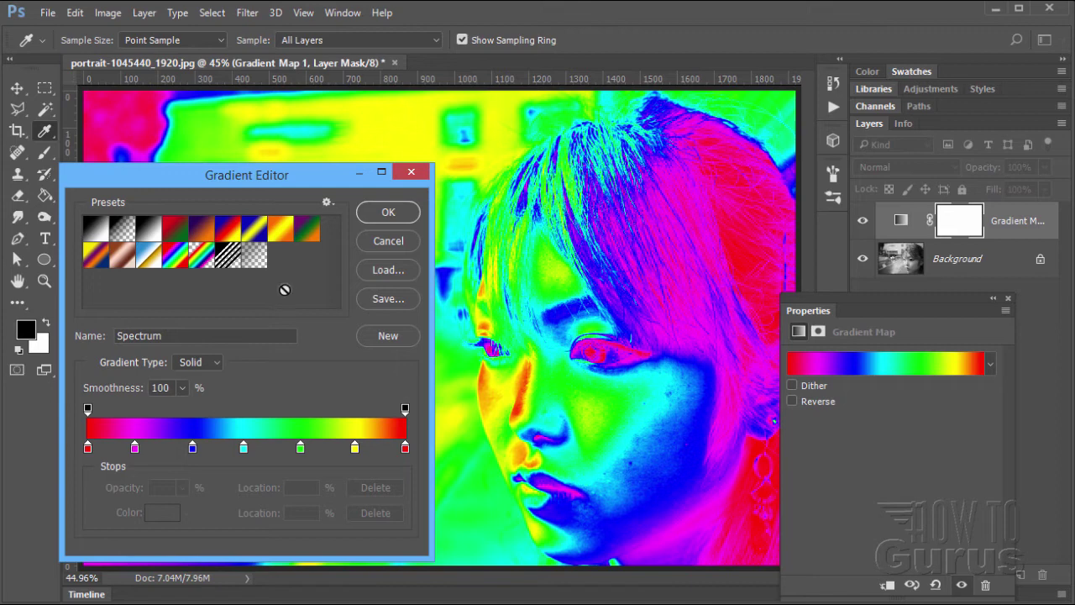
Replace the current gradient presets with the Photographic Toning set
{"action": "left_click", "coordinate": [327, 204]}
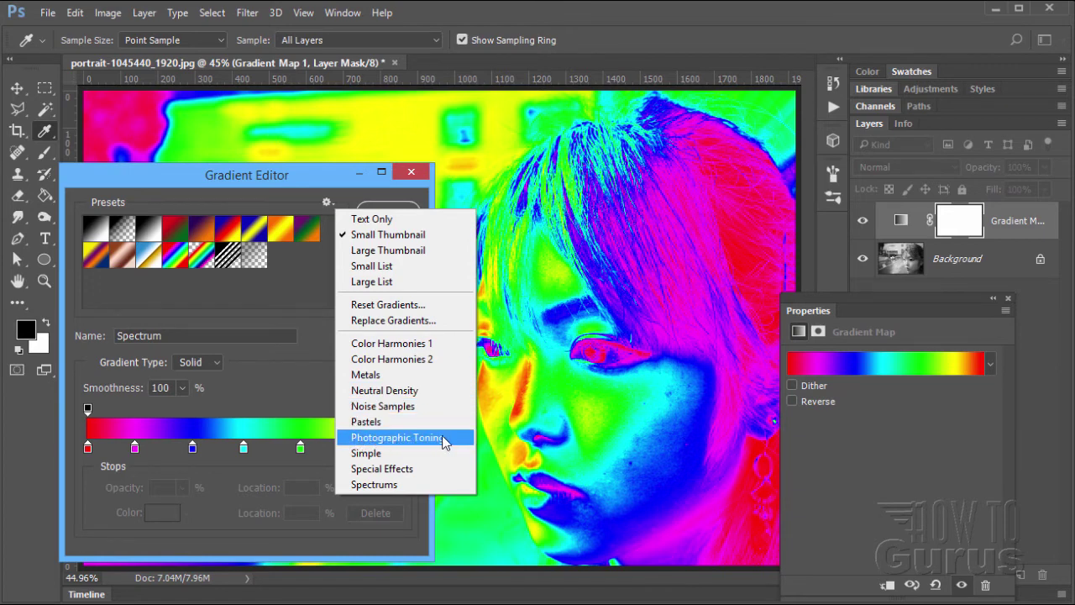
{"action": "left_click", "coordinate": [388, 441]}
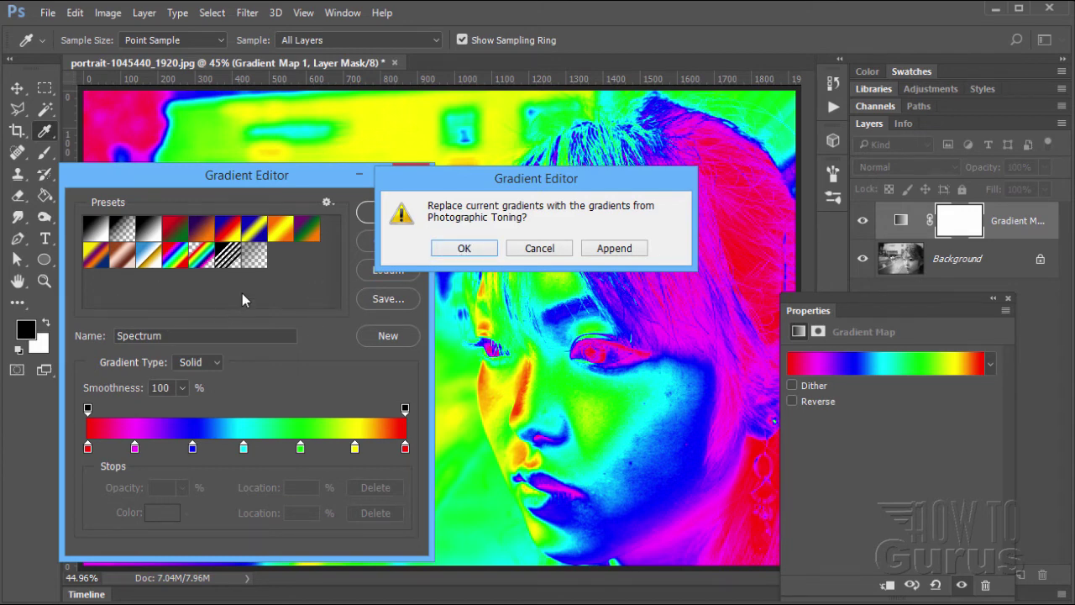
{"action": "left_click", "coordinate": [463, 248]}
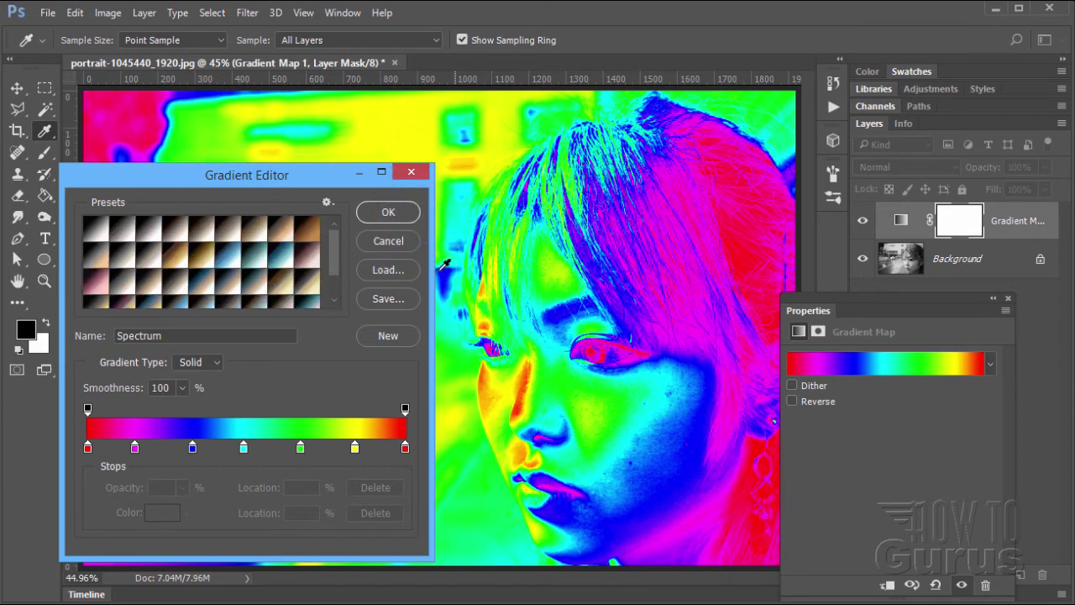
Try the first row of Photographic Toning presets on the portrait, from Platinum through the Selenium and Sepia gradients
{"action": "left_click", "coordinate": [105, 229]}
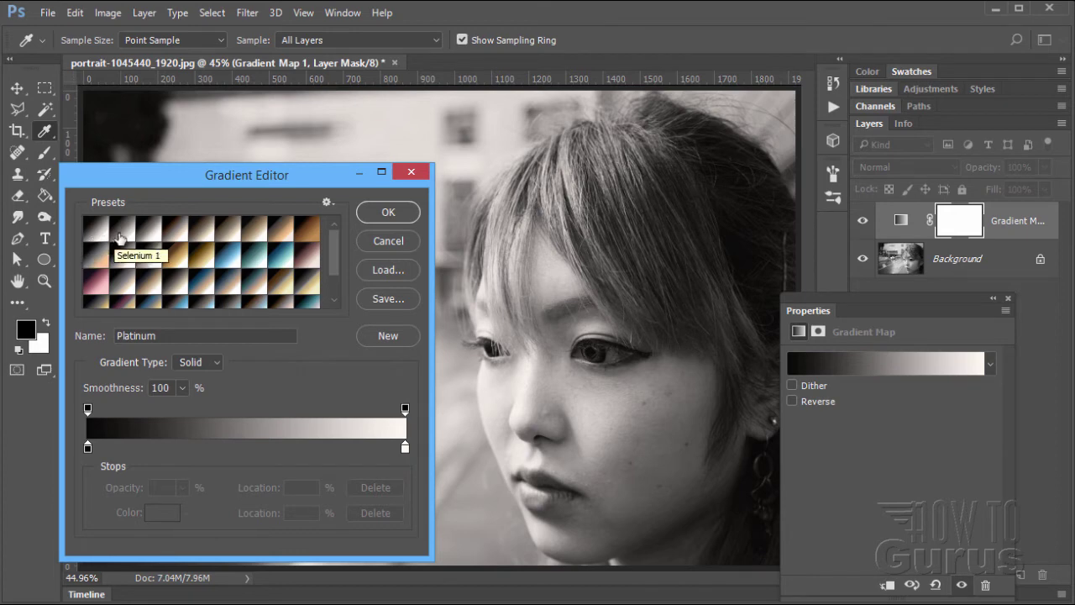
{"action": "left_click", "coordinate": [122, 236]}
{"action": "left_click", "coordinate": [151, 237]}
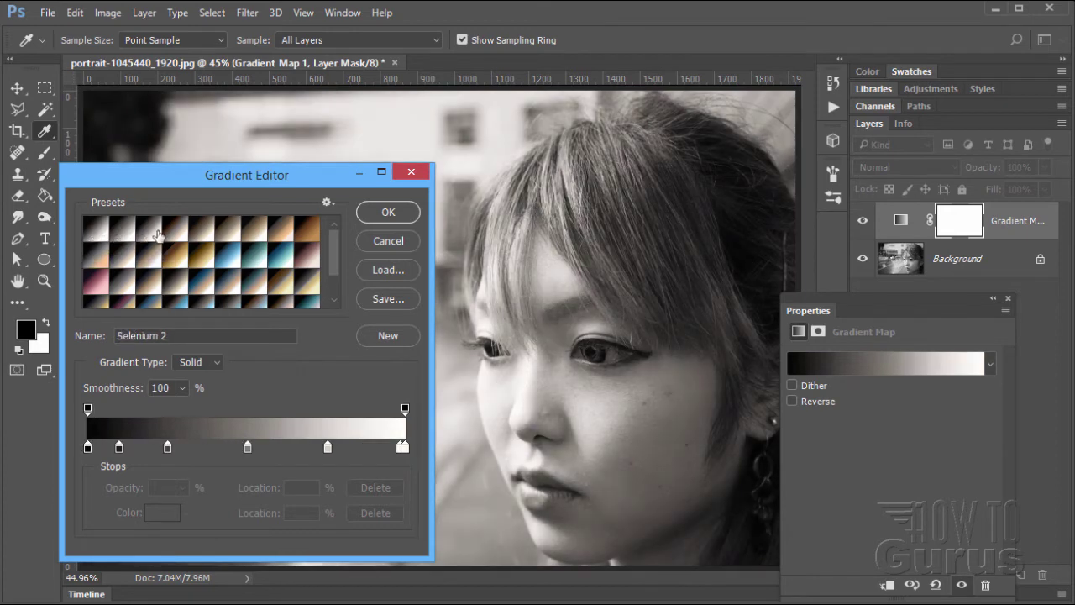
{"action": "left_click", "coordinate": [175, 235]}
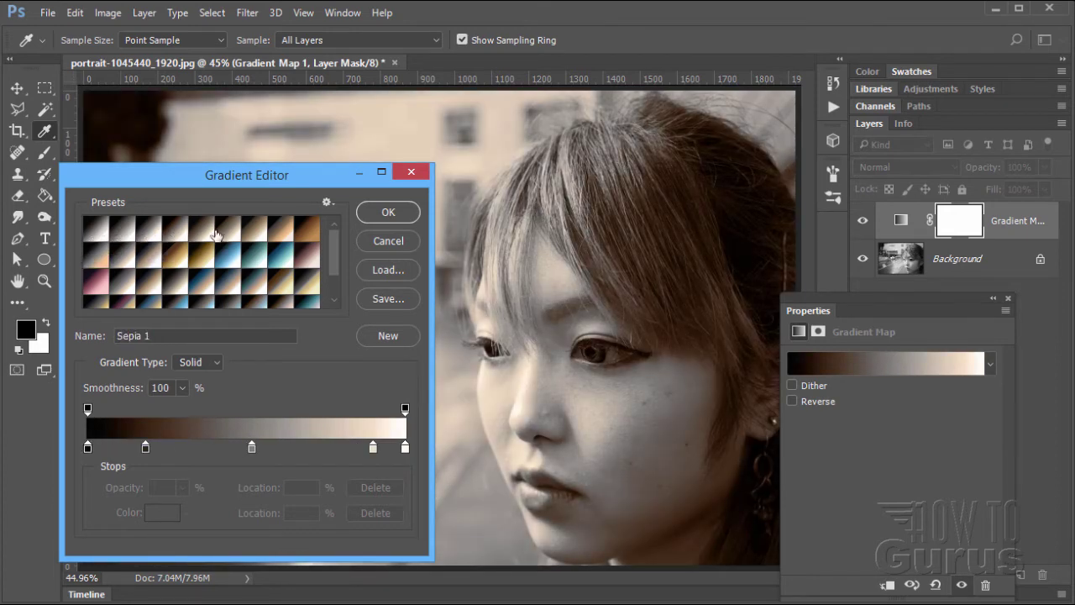
{"action": "left_click", "coordinate": [208, 236]}
{"action": "left_click", "coordinate": [231, 238]}
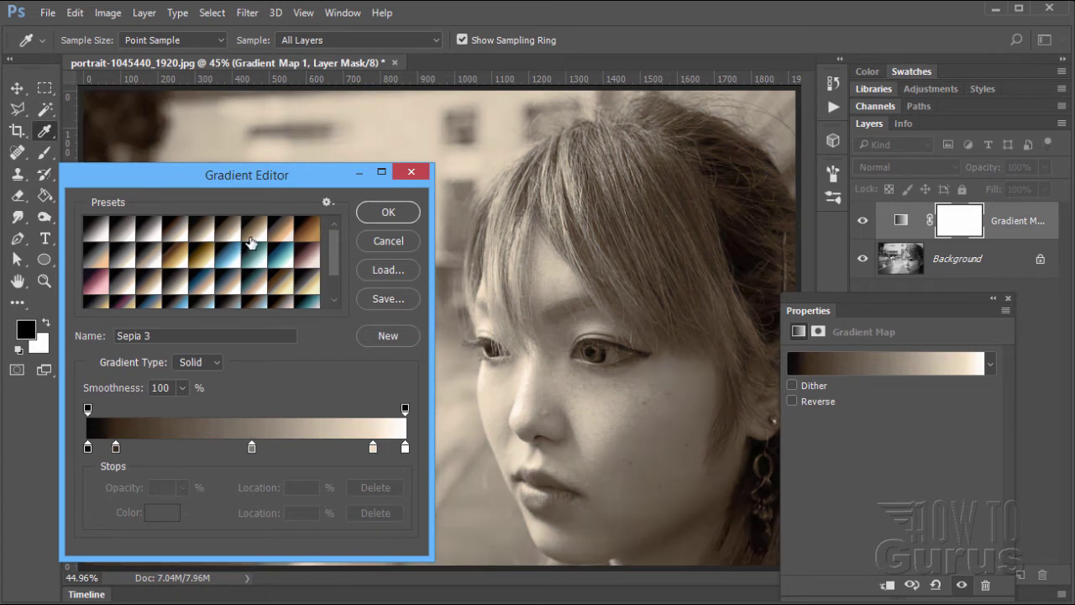
{"action": "left_click", "coordinate": [256, 238]}
{"action": "left_click", "coordinate": [285, 237]}
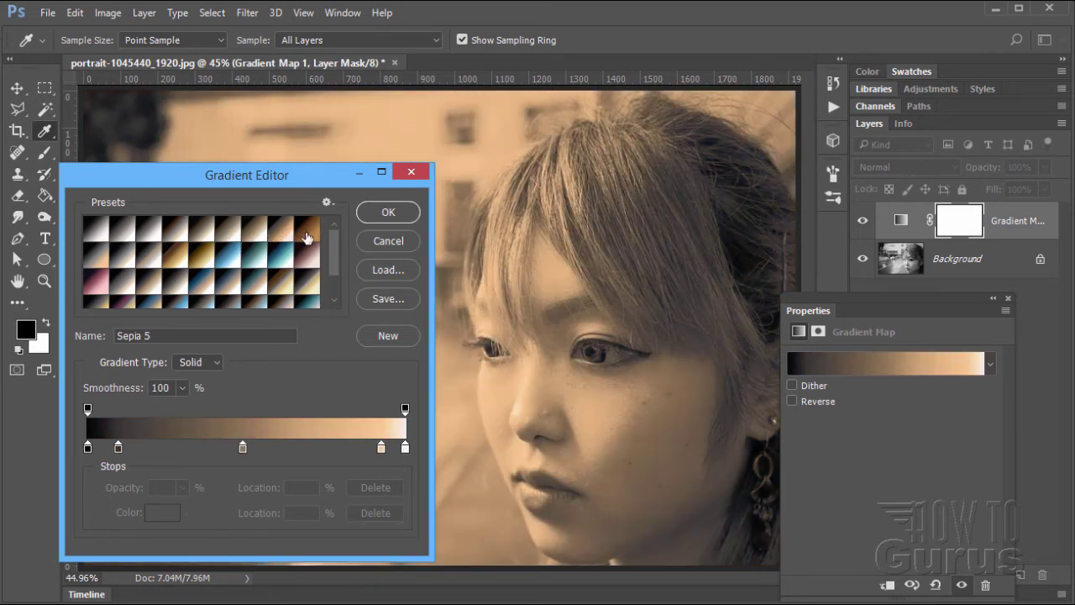
{"action": "left_click", "coordinate": [308, 238]}
Try the second row of toning presets on the portrait, from Sepia Highlights 1 through Sepia Midtones, Blue 1 and Cyanotype to Copper 1
{"action": "left_click", "coordinate": [103, 263]}
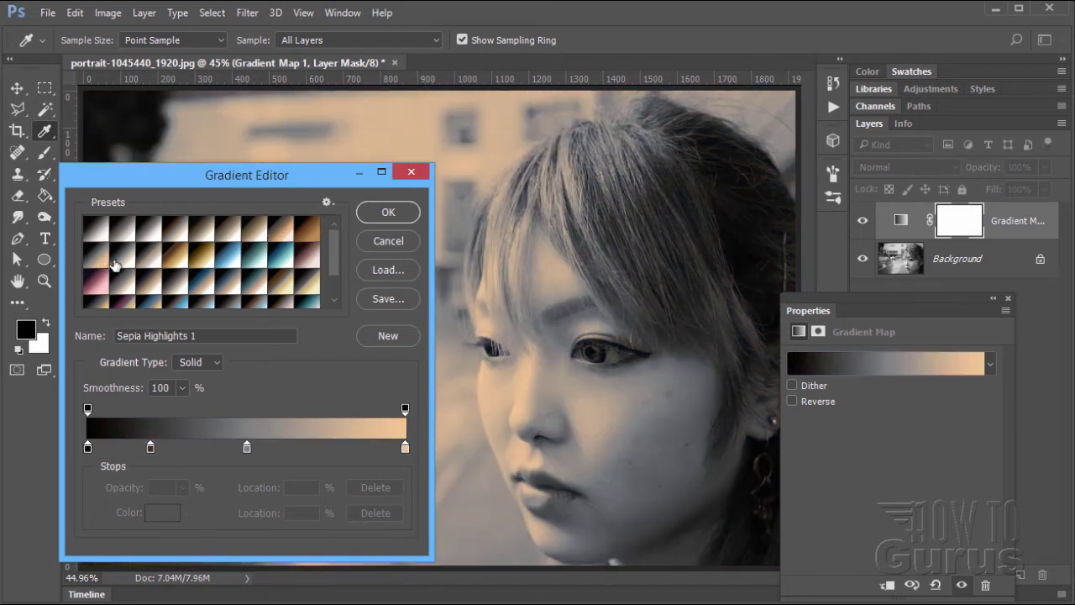
{"action": "left_click", "coordinate": [124, 263]}
{"action": "left_click", "coordinate": [148, 263]}
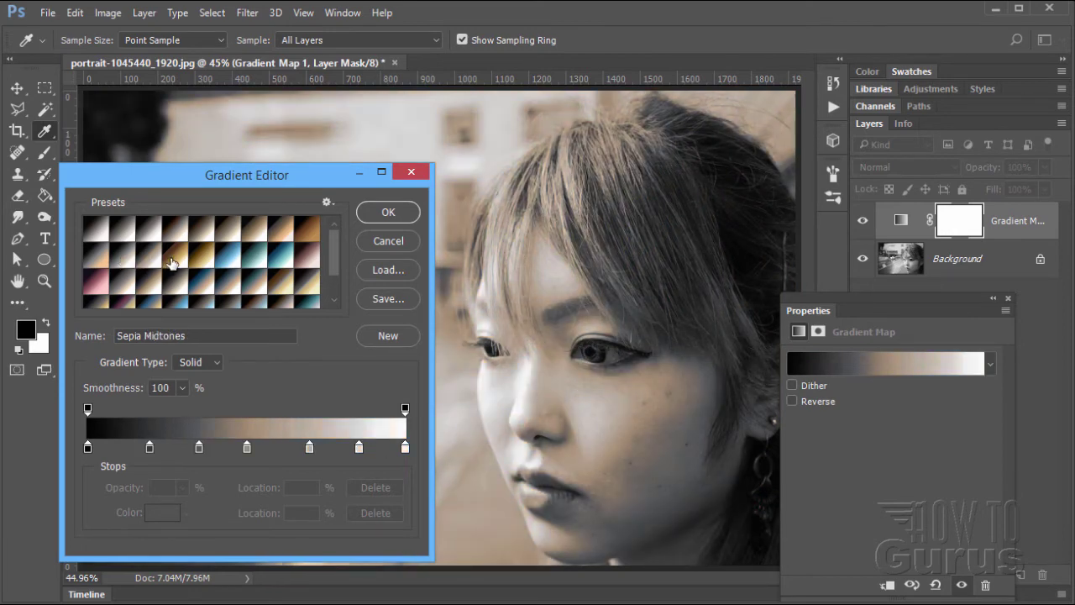
{"action": "left_click", "coordinate": [176, 264]}
{"action": "left_click", "coordinate": [204, 265]}
{"action": "left_click", "coordinate": [230, 264]}
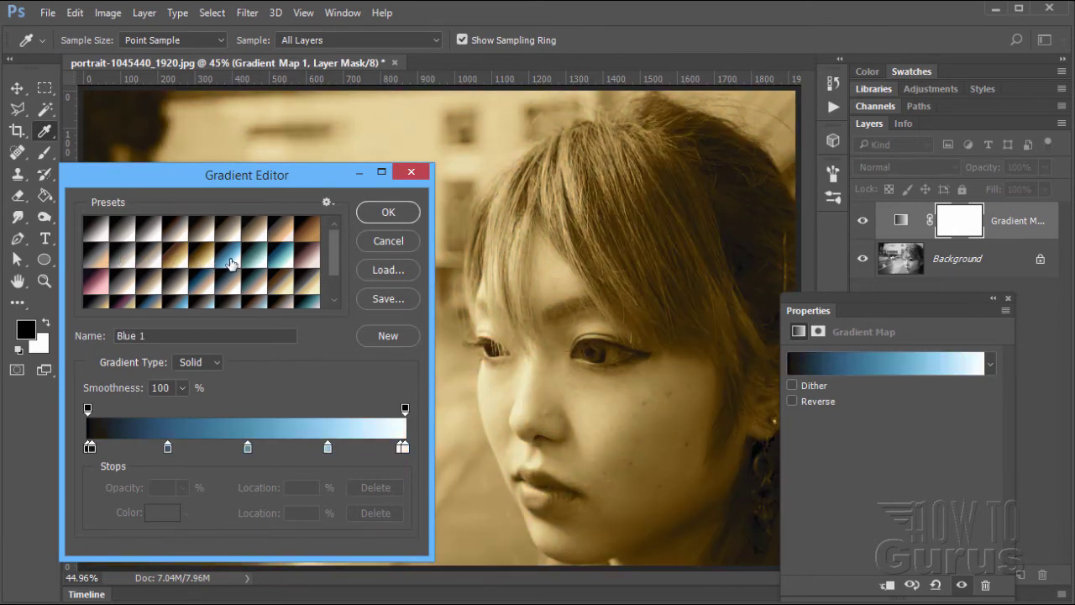
{"action": "left_click", "coordinate": [256, 264]}
{"action": "left_click", "coordinate": [283, 265]}
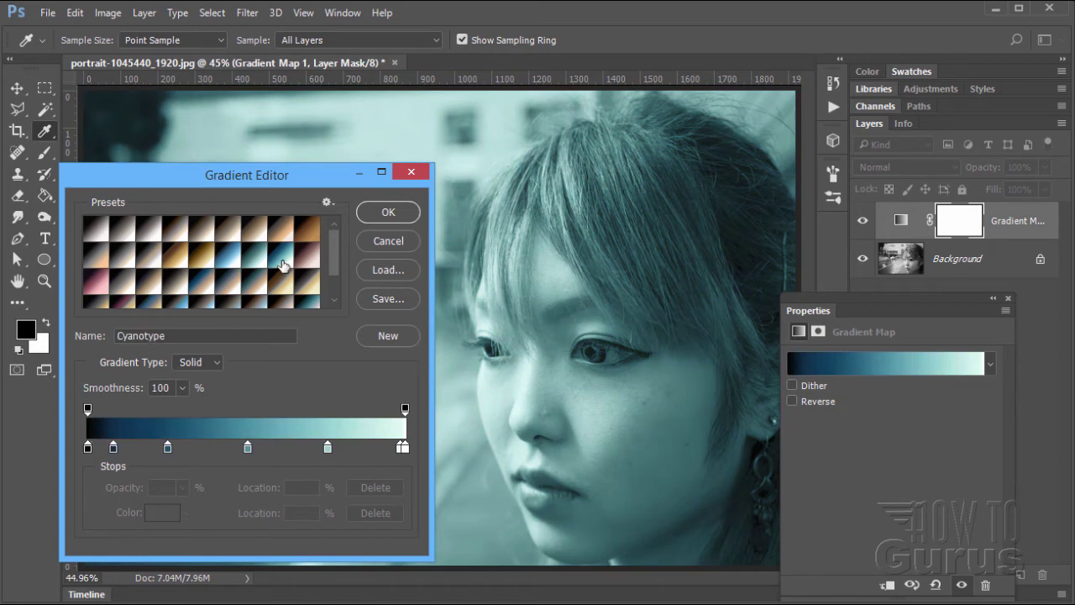
{"action": "left_click", "coordinate": [310, 258]}
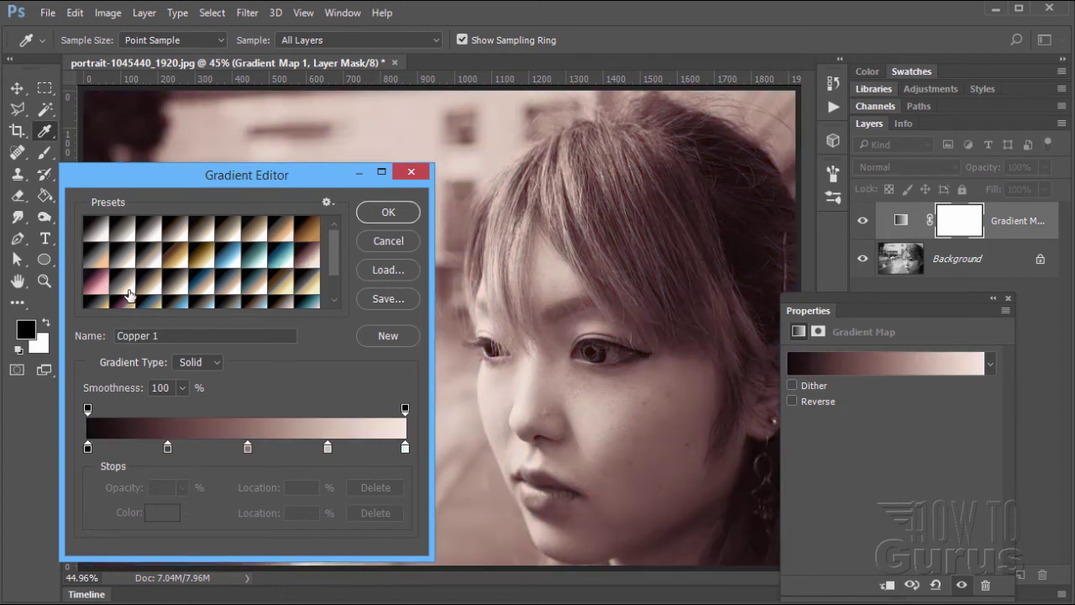
Try the third-row toning presets on the portrait, including Sepia-Selenium 2 and Sepia-Cyan
{"action": "left_click", "coordinate": [103, 288]}
{"action": "left_click", "coordinate": [144, 288]}
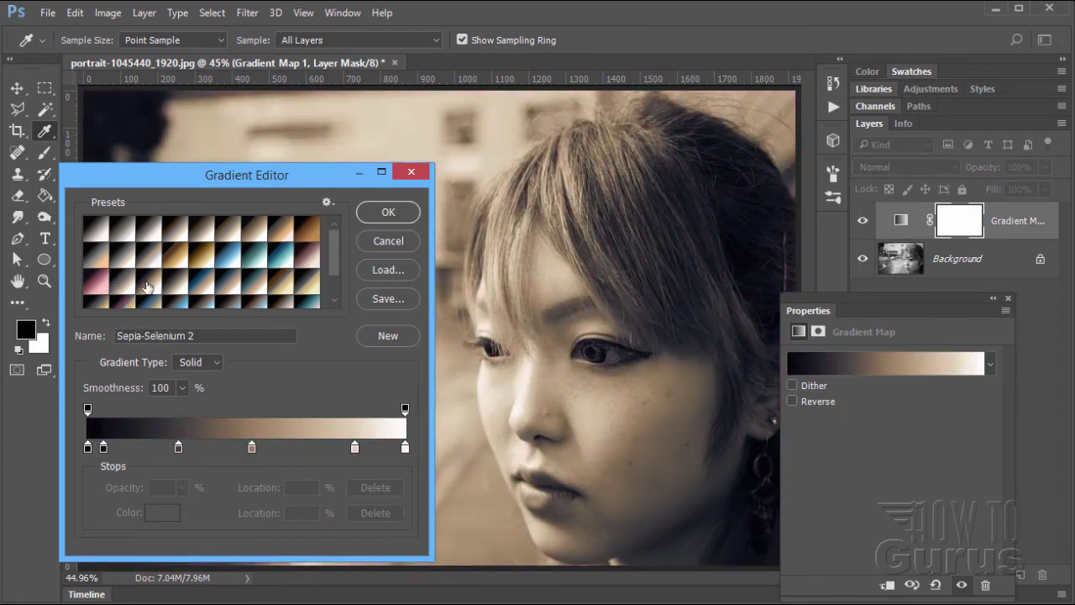
{"action": "left_click", "coordinate": [176, 290]}
{"action": "left_click", "coordinate": [201, 290]}
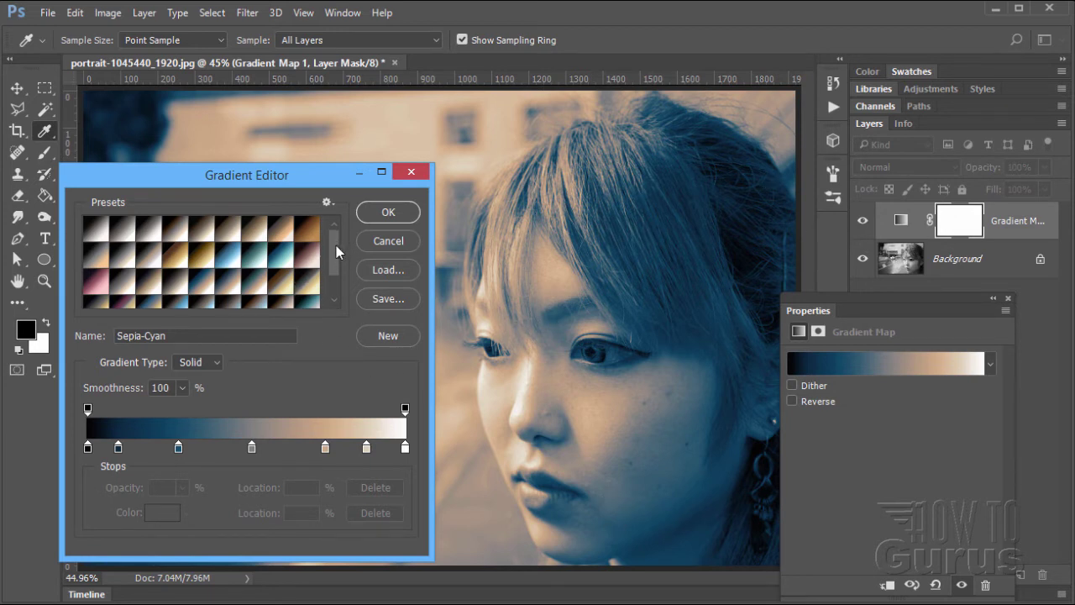
Apply the Sepia-Blue 2 preset to the gradient map and accept the gradient
{"action": "left_click_drag", "start_coordinate": [336, 245], "coordinate": [338, 279]}
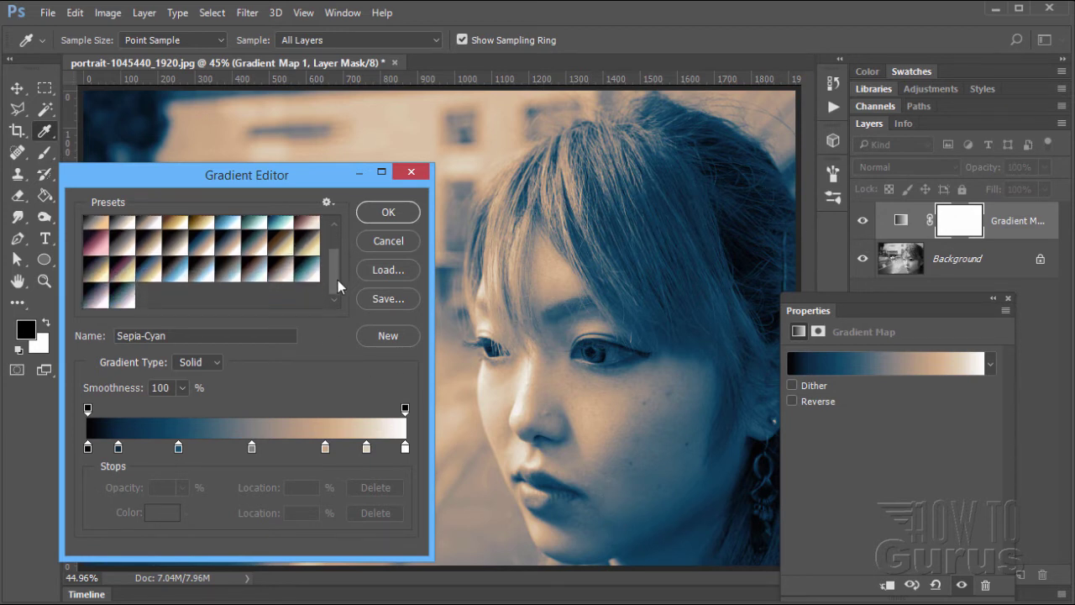
{"action": "left_click", "coordinate": [255, 250]}
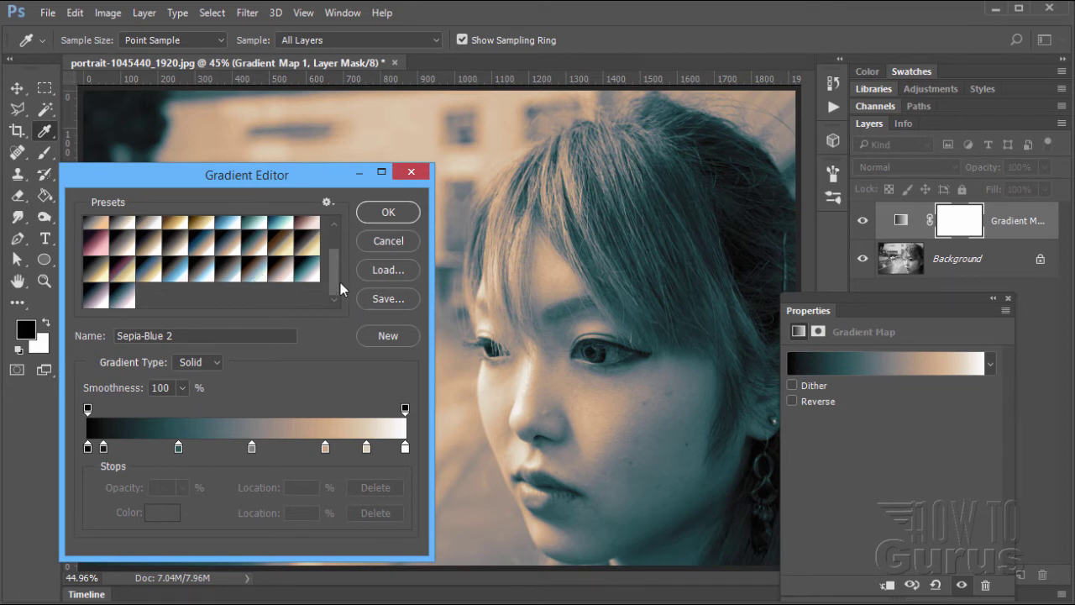
{"action": "mouse_move", "coordinate": [341, 283]}
{"action": "left_mouse_down"}
{"action": "mouse_move", "coordinate": [334, 245]}
{"action": "mouse_move", "coordinate": [333, 298]}
{"action": "left_mouse_up"}
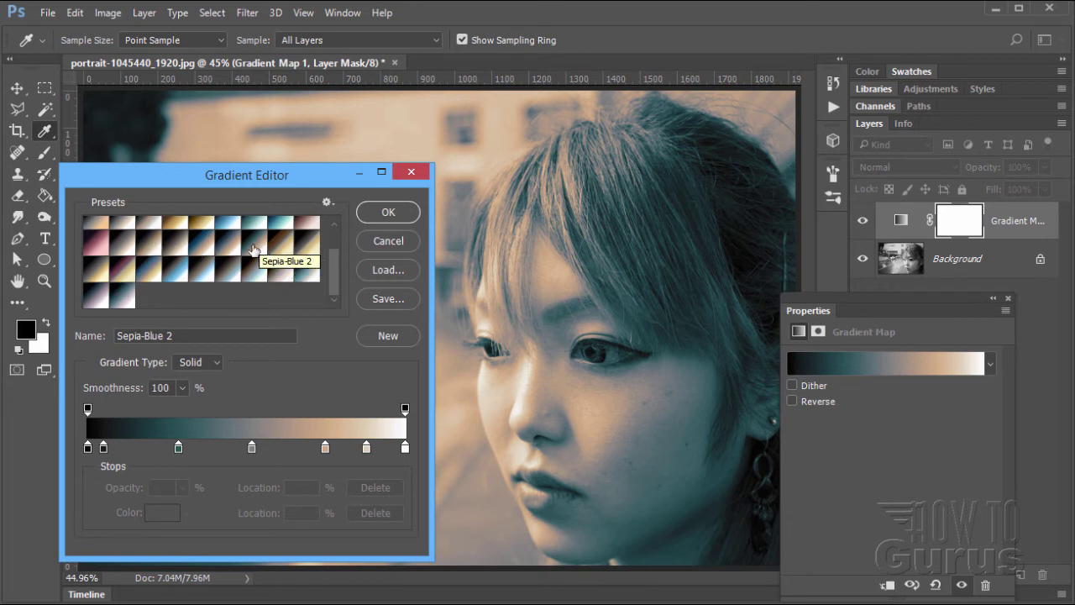
{"action": "left_click", "coordinate": [380, 213]}
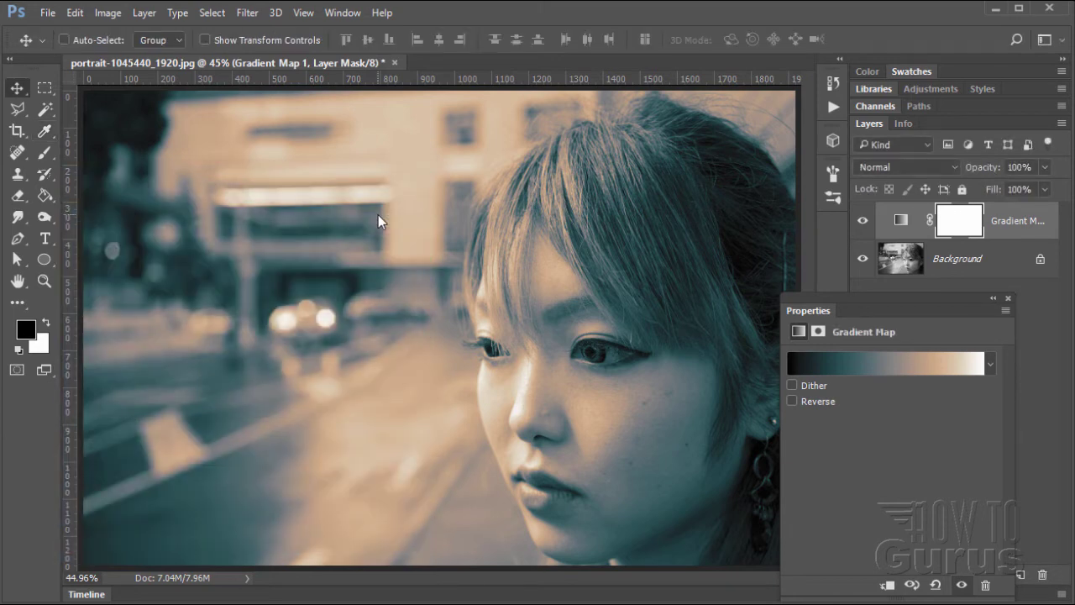
Close the gradient map's properties and delete the blank layer mask from its layer
{"action": "left_click", "coordinate": [1009, 298]}
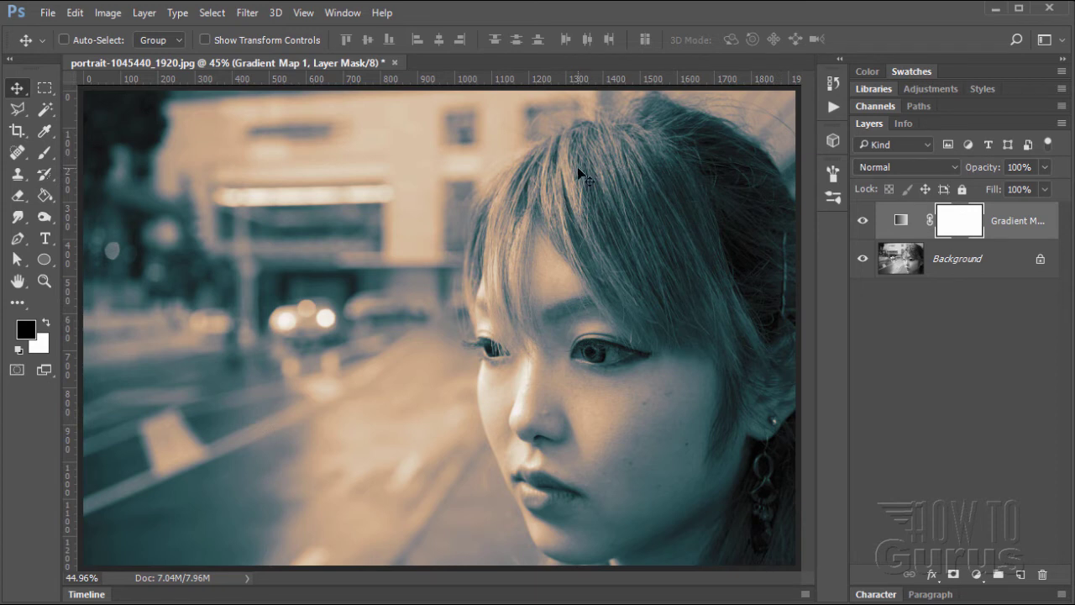
{"action": "right_click", "coordinate": [958, 224]}
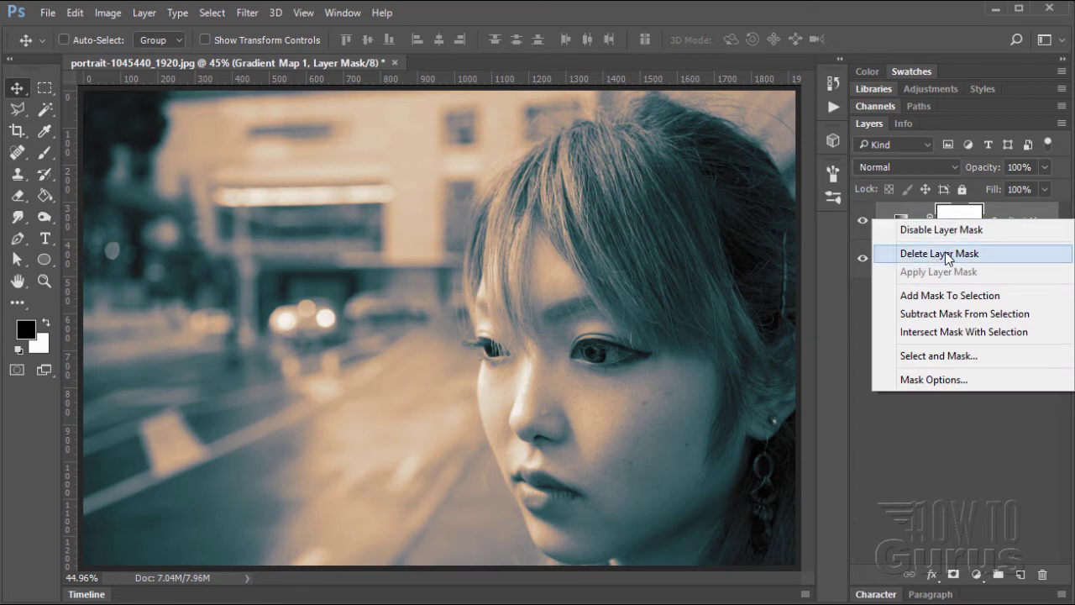
{"action": "left_click", "coordinate": [946, 254]}
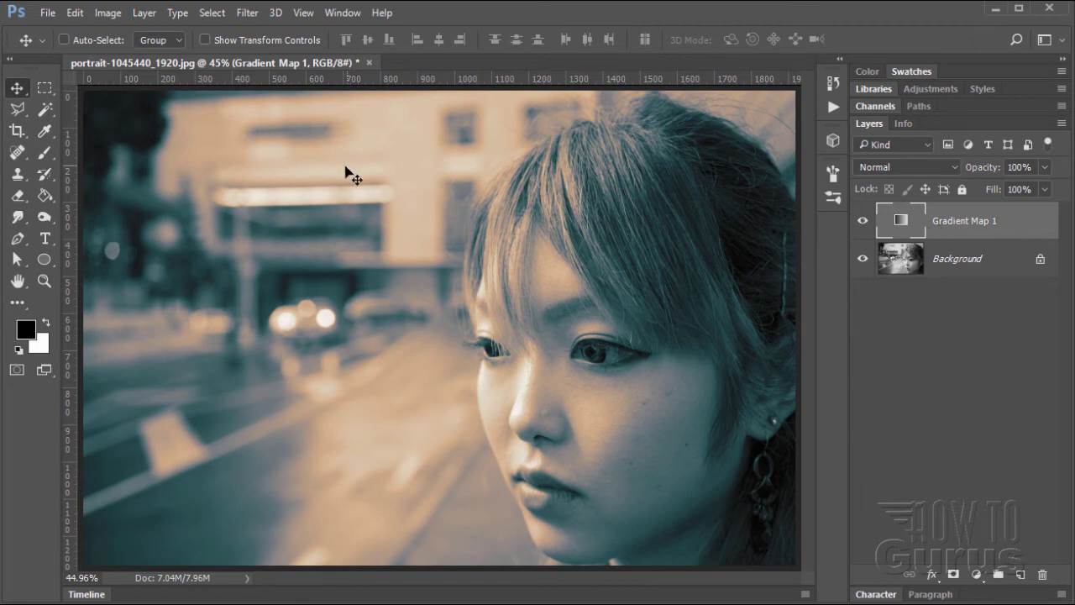
Load the saved "girl" selection and add it as a layer mask on the gradient map layer
{"action": "left_click", "coordinate": [212, 13]}
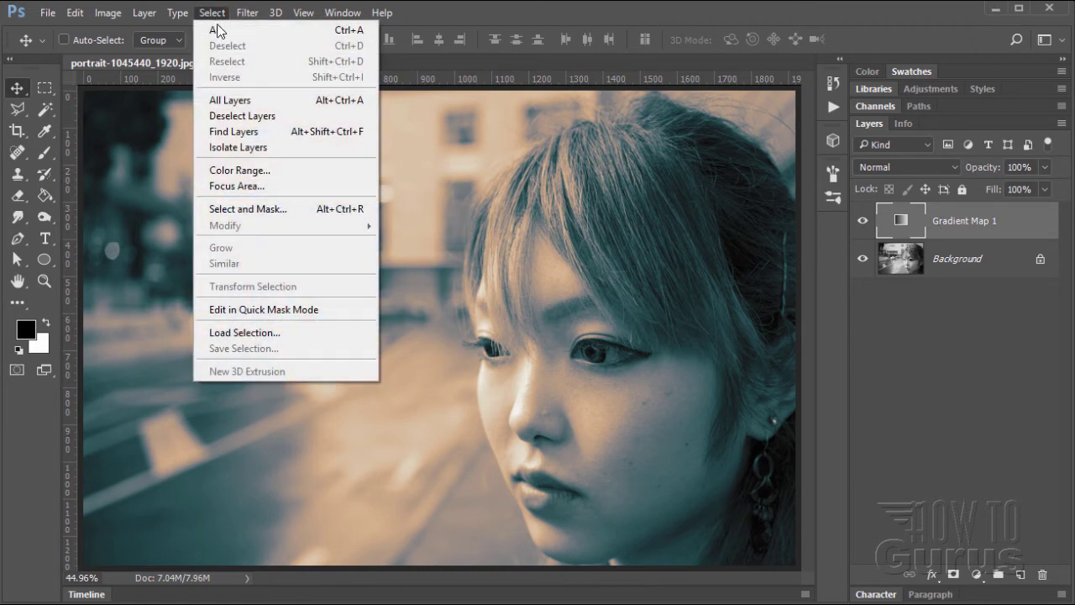
{"action": "left_click", "coordinate": [250, 333]}
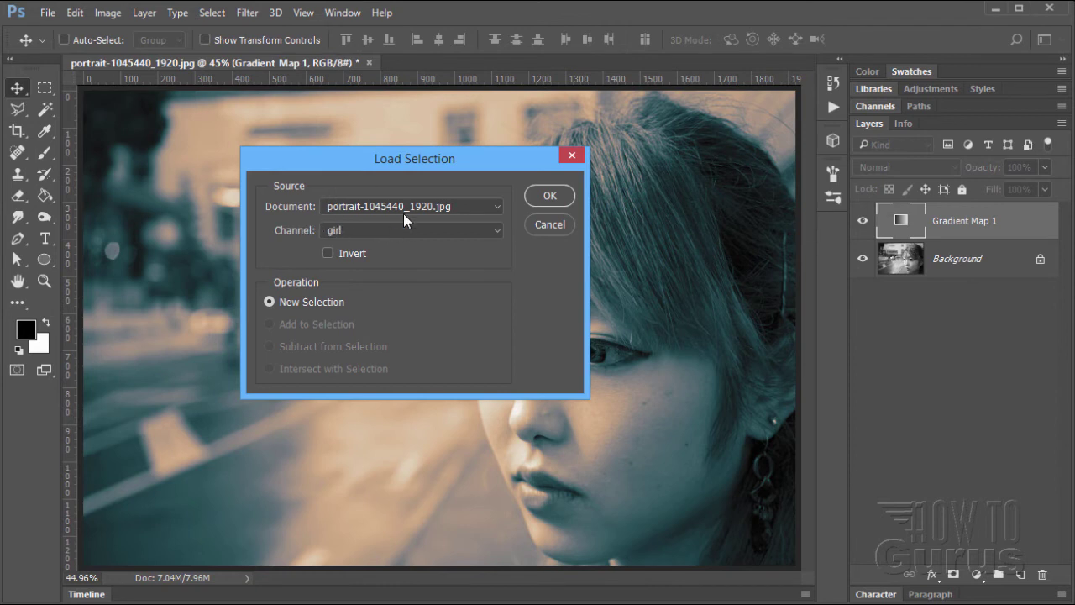
{"action": "left_click", "coordinate": [549, 195]}
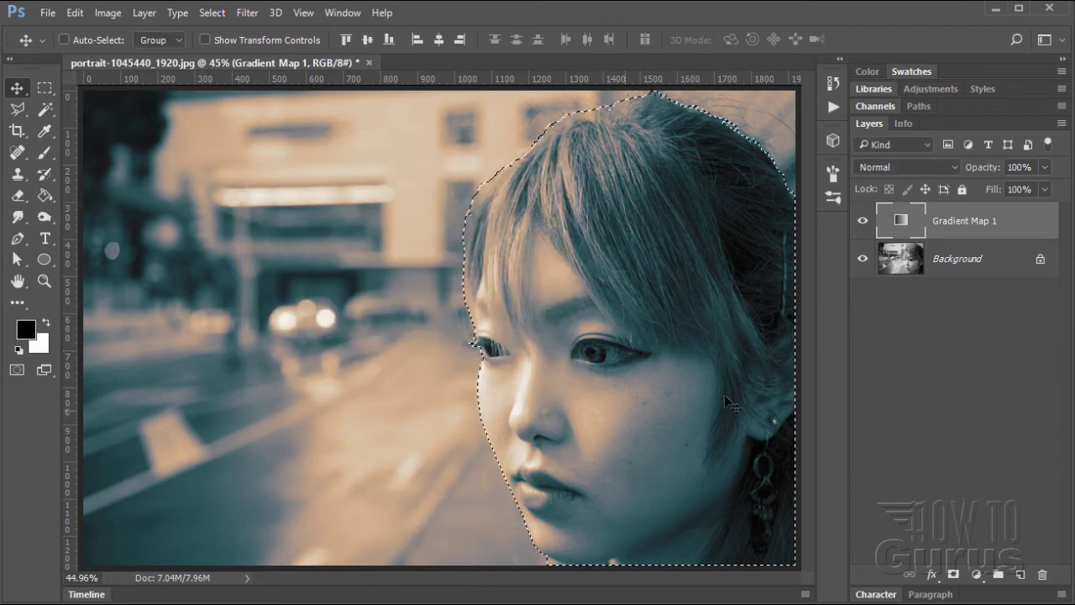
{"action": "left_click", "coordinate": [955, 575]}
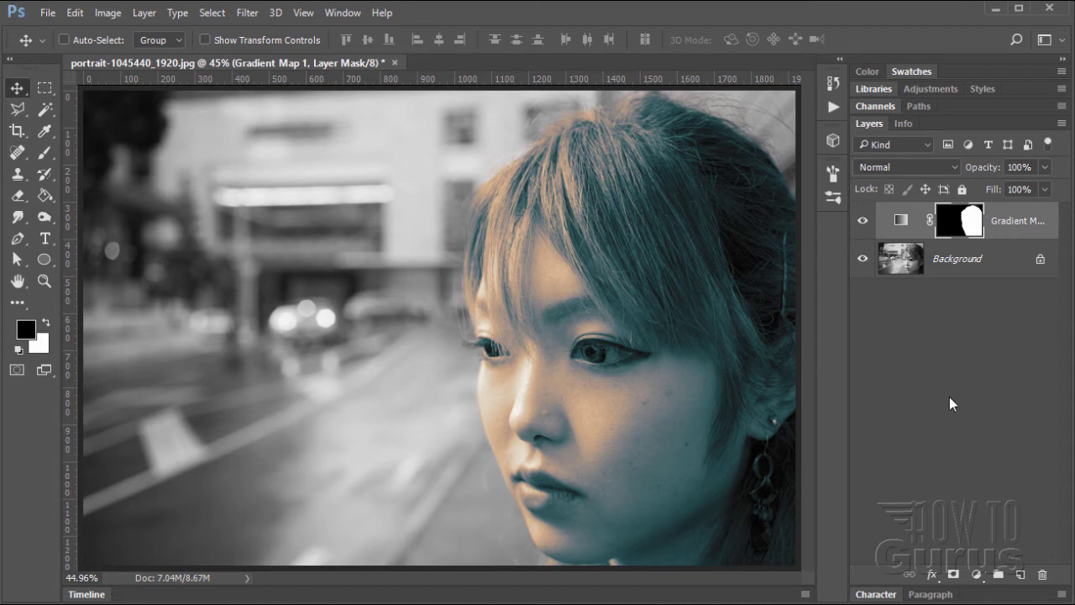
Add a second Gradient Map adjustment layer above the woman's masked gradient map, keeping the default layer settings
{"action": "left_click", "coordinate": [149, 17]}
{"action": "mouse_move", "coordinate": [181, 231]}
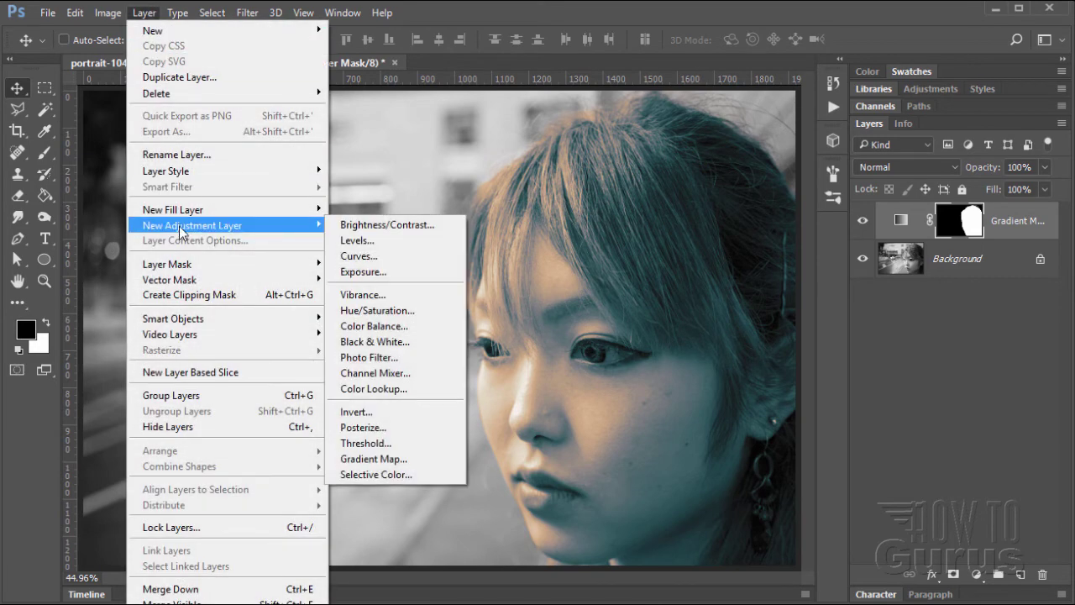
{"action": "left_click", "coordinate": [373, 460]}
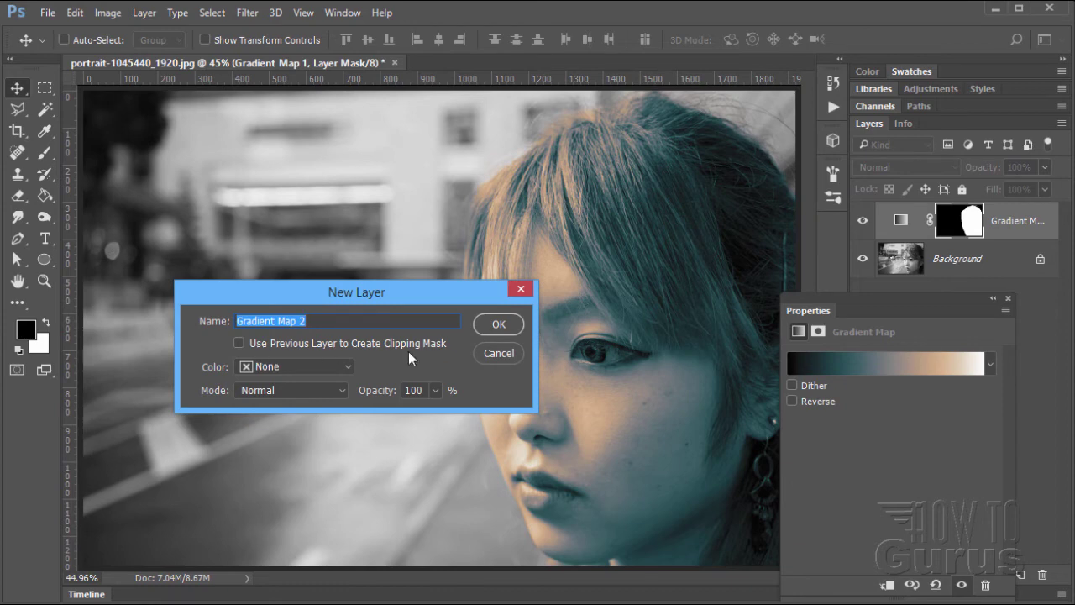
{"action": "left_click", "coordinate": [491, 326]}
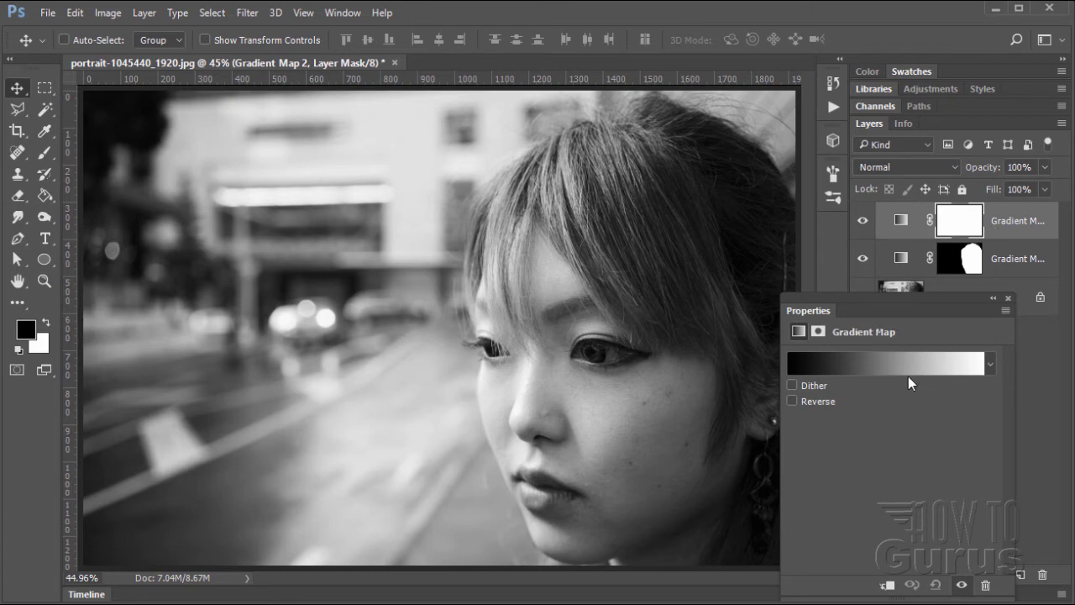
Apply the Cyan-Selenium preset to the second gradient map and accept the gradient
{"action": "left_click", "coordinate": [870, 371]}
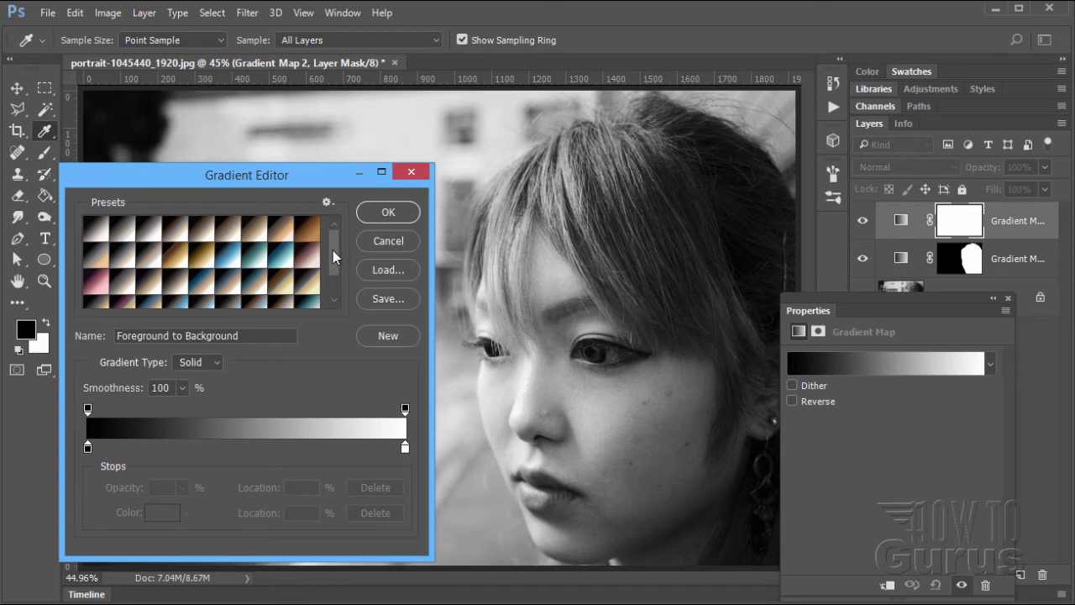
{"action": "left_click_drag", "start_coordinate": [333, 256], "coordinate": [335, 272]}
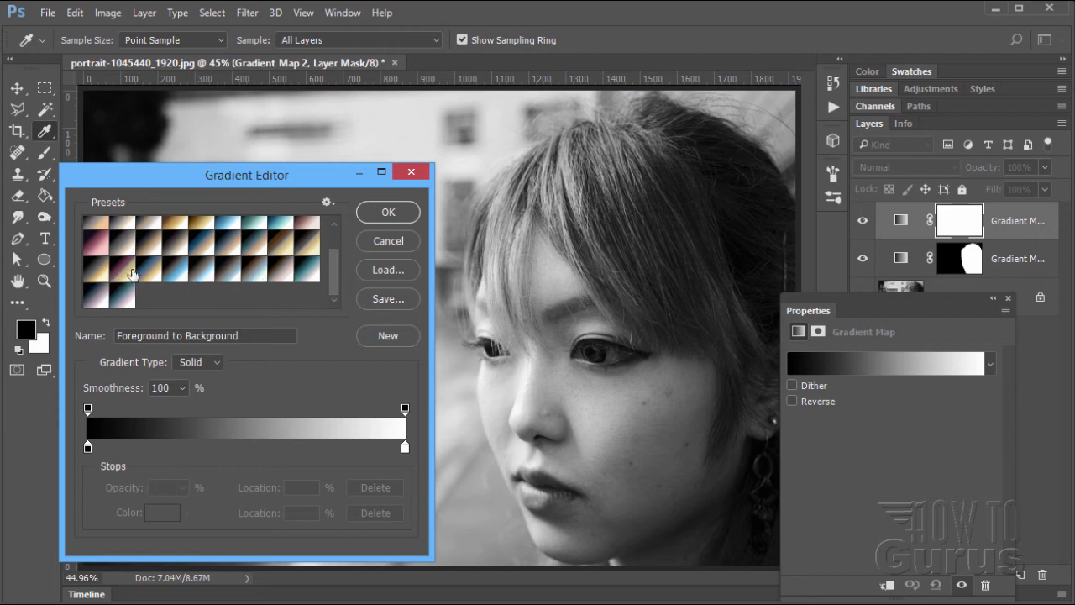
{"action": "left_click", "coordinate": [236, 274]}
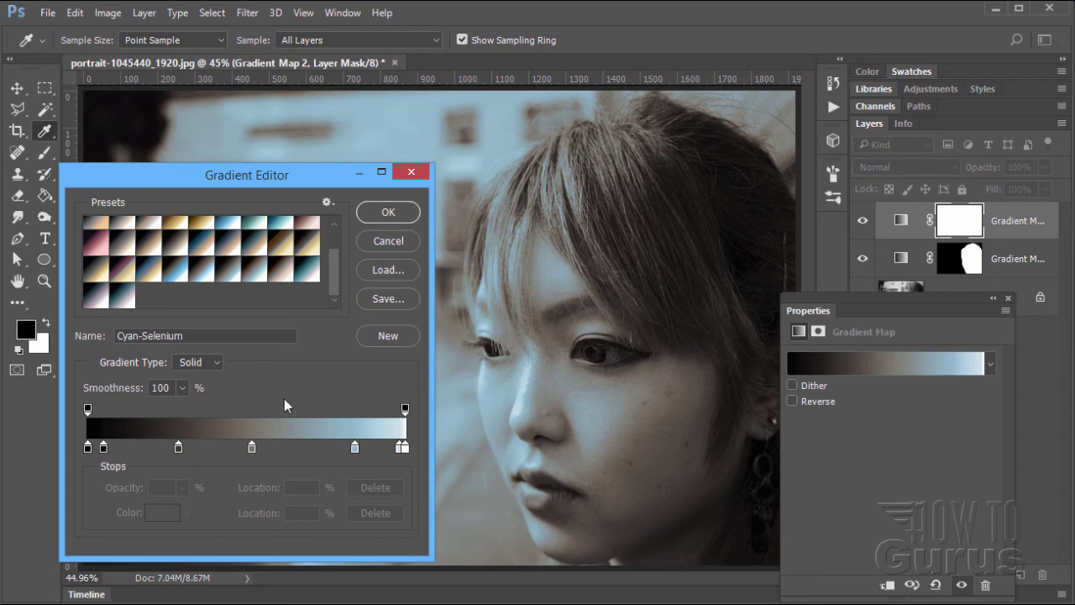
{"action": "left_click", "coordinate": [388, 214]}
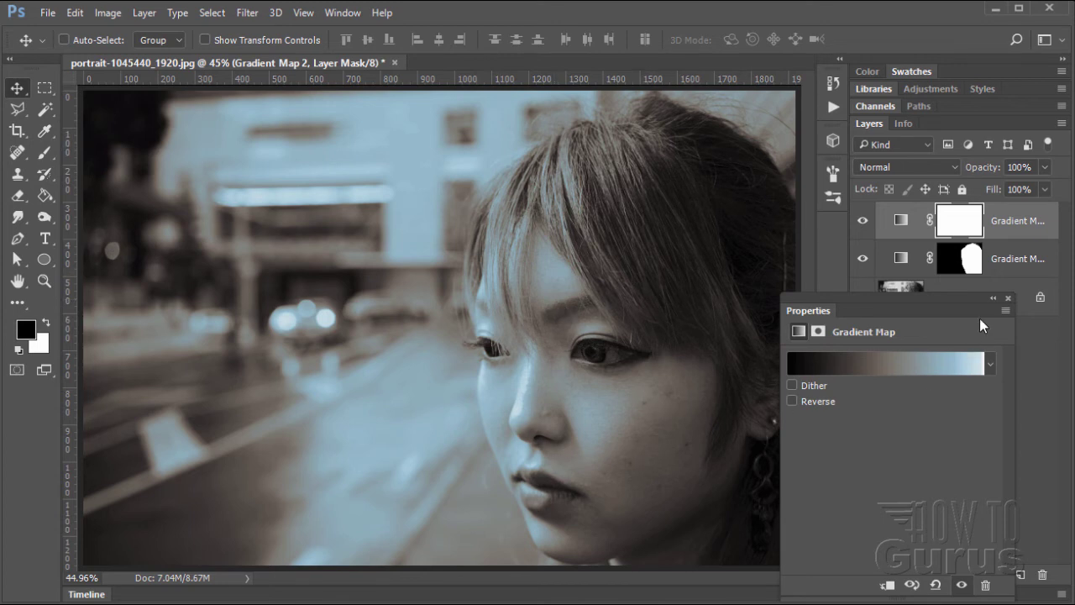
Close the second gradient map's properties and delete the blank layer mask from its layer
{"action": "left_click", "coordinate": [1008, 298]}
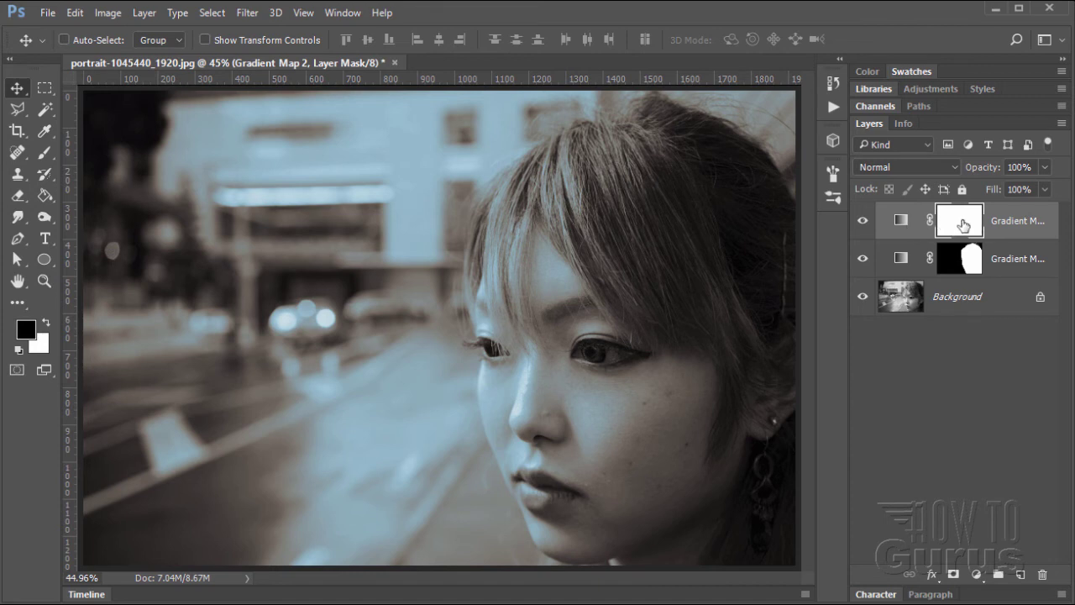
{"action": "right_click", "coordinate": [960, 222]}
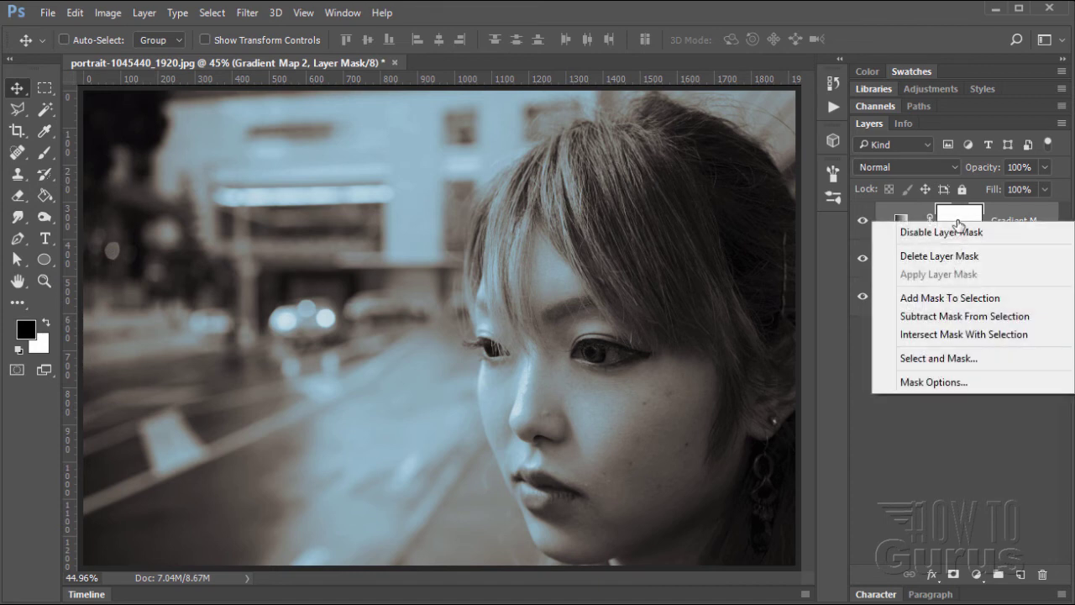
{"action": "left_click", "coordinate": [946, 259]}
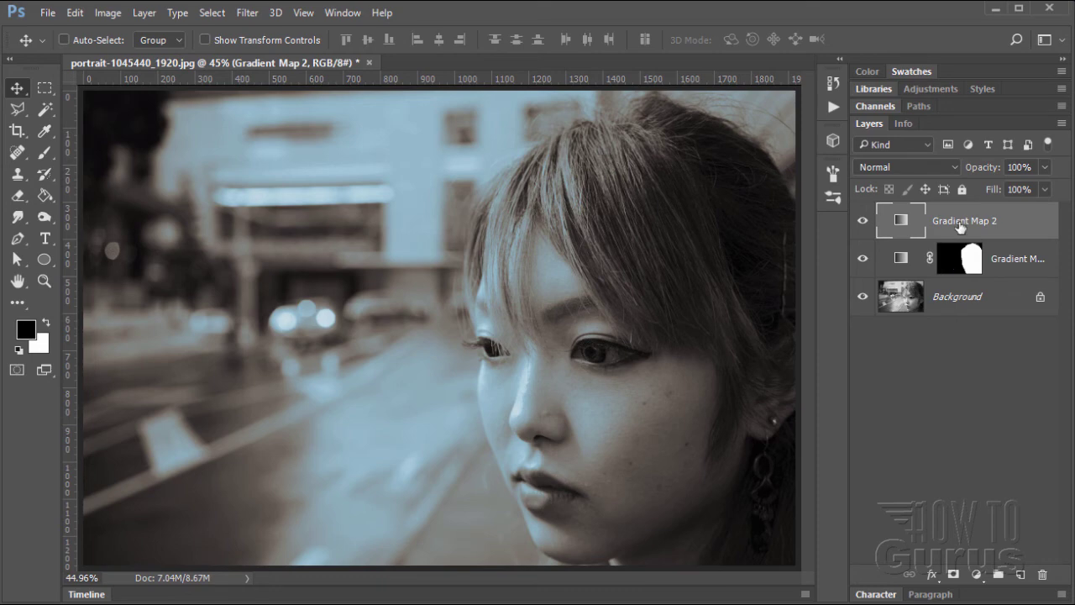
Load the saved "girl" selection inverted and add it as a layer mask on Gradient Map 2
{"action": "left_click", "coordinate": [211, 13]}
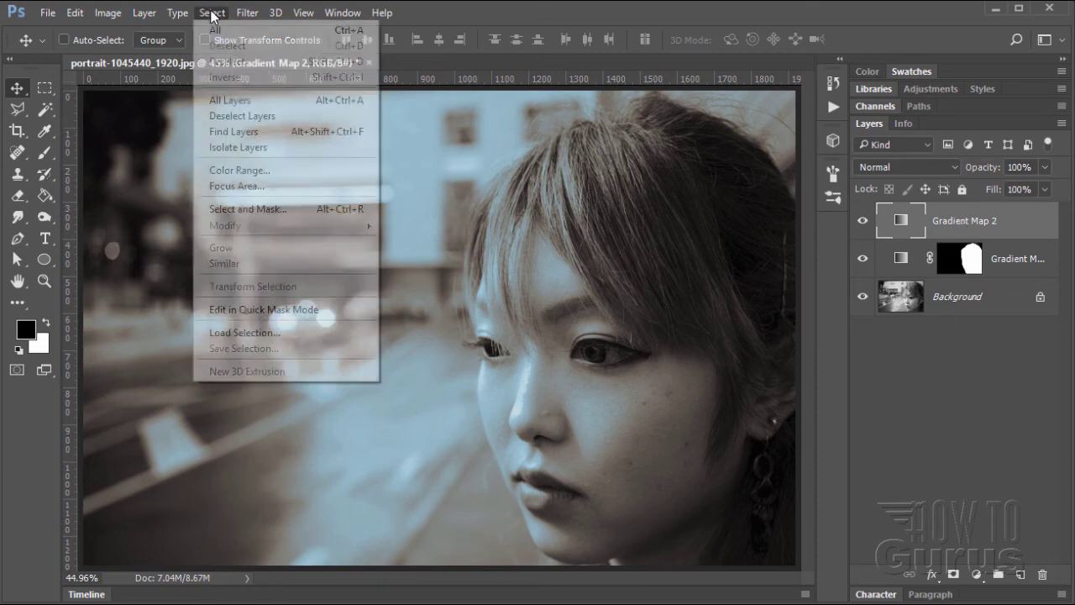
{"action": "left_click", "coordinate": [254, 333]}
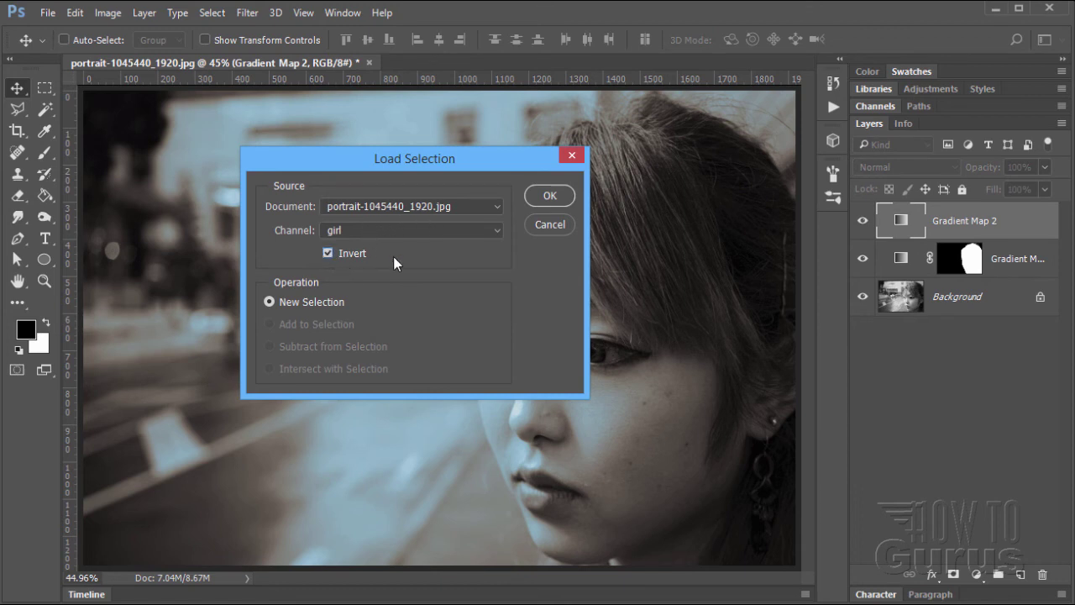
{"action": "left_click", "coordinate": [545, 199]}
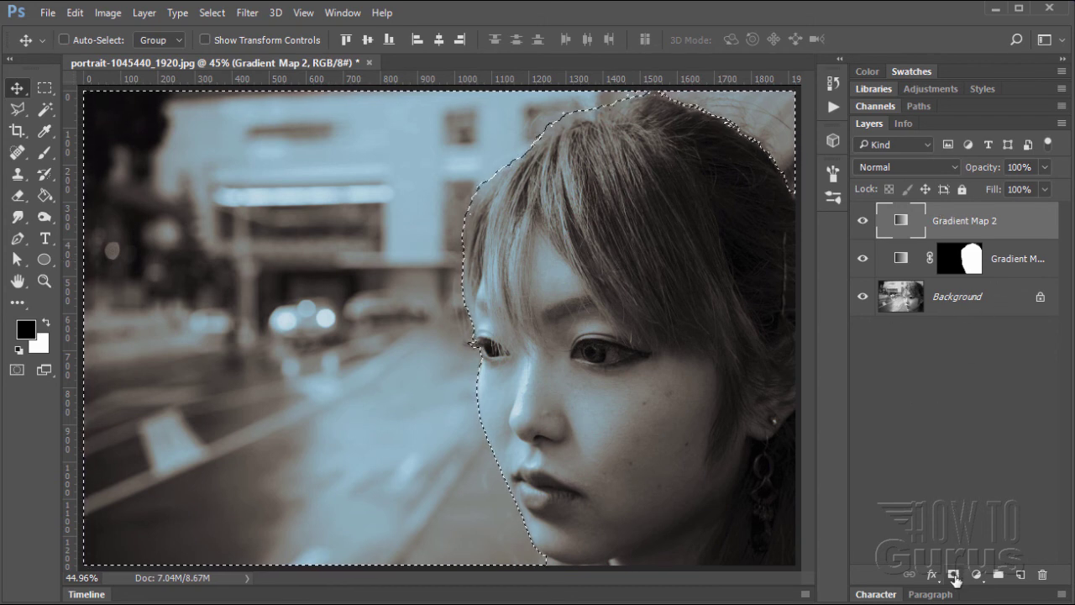
{"action": "left_click", "coordinate": [954, 576]}
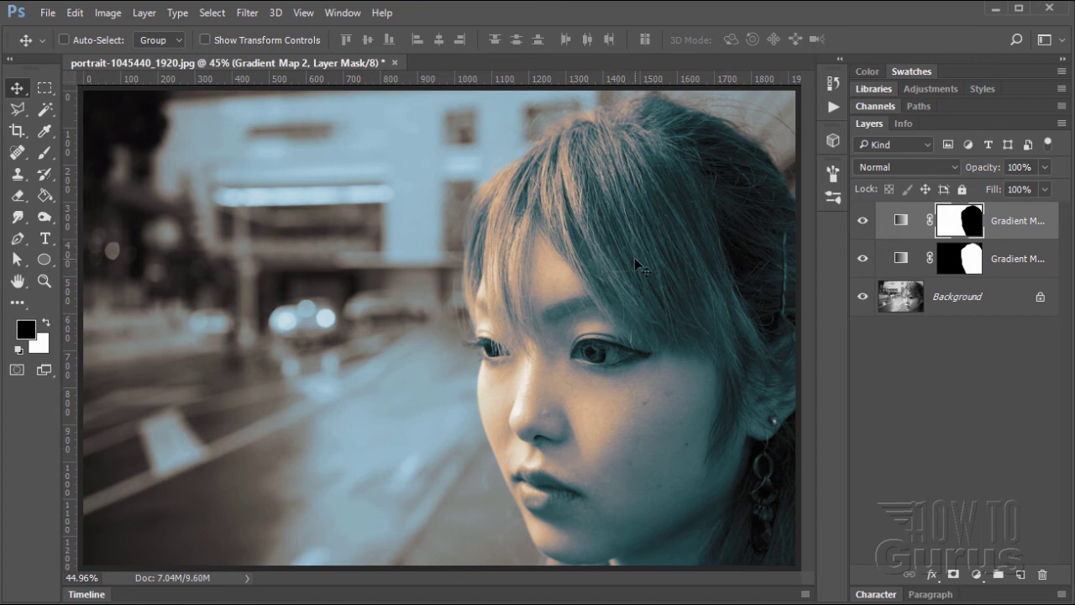
Add a Levels adjustment layer above the woman's gradient map, using that layer to create a clipping mask
{"action": "left_click", "coordinate": [1005, 266]}
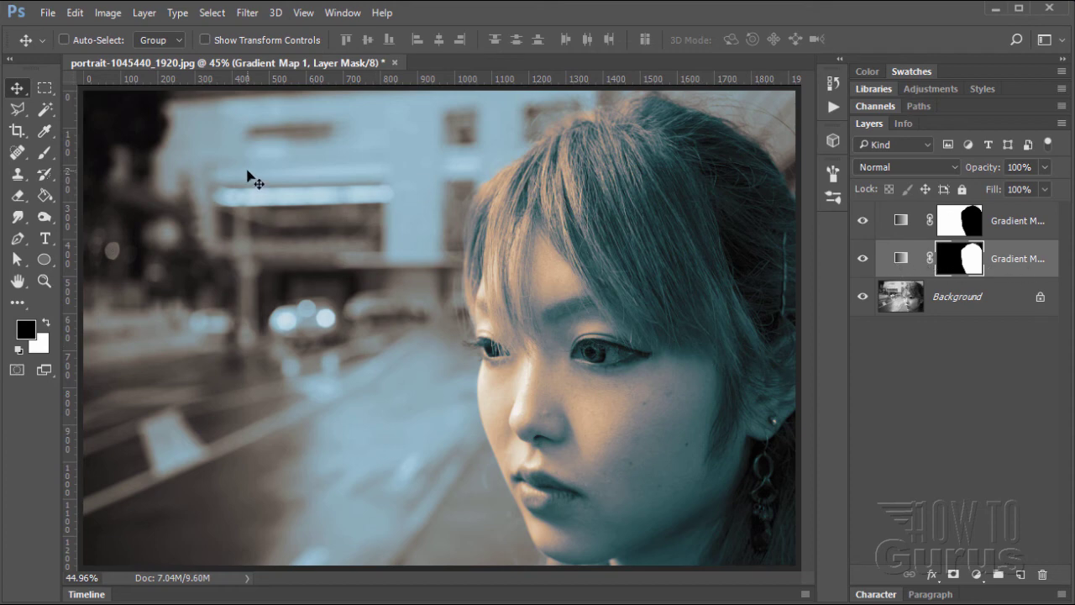
{"action": "left_click", "coordinate": [150, 16]}
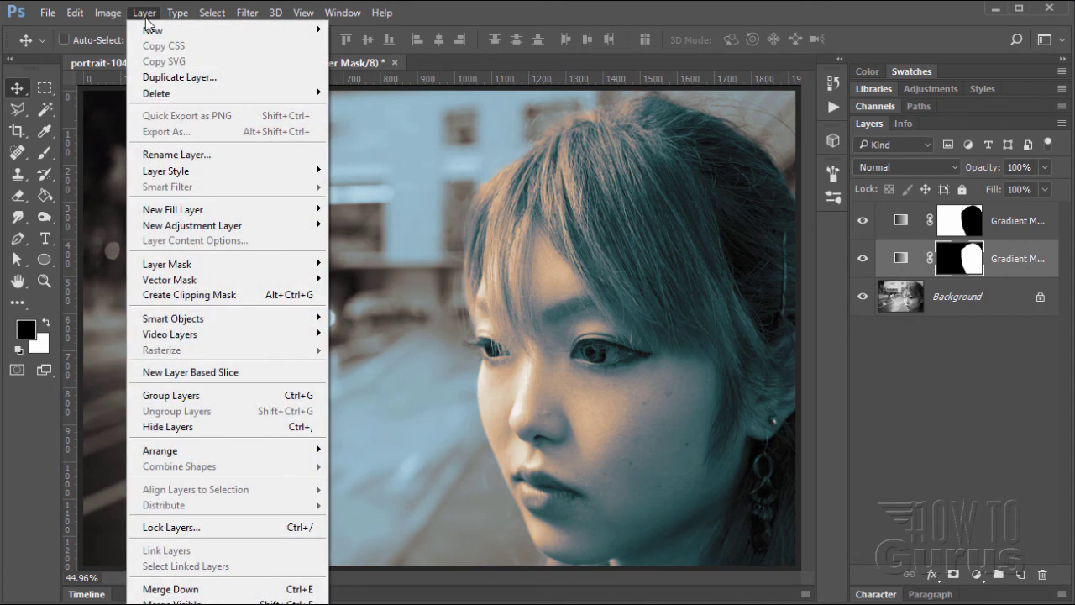
{"action": "mouse_move", "coordinate": [190, 231]}
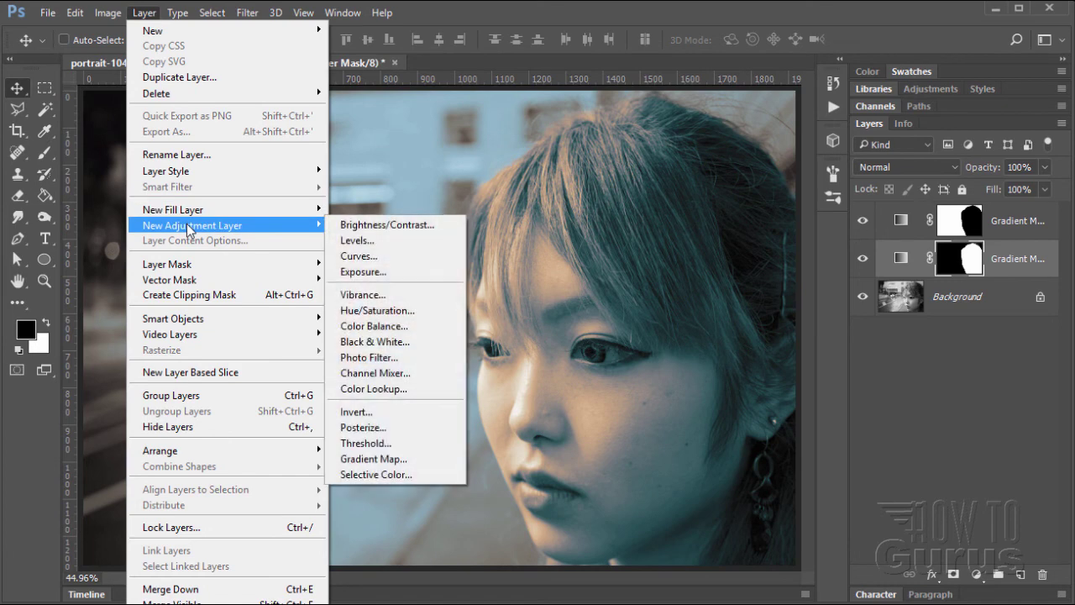
{"action": "left_click", "coordinate": [357, 241]}
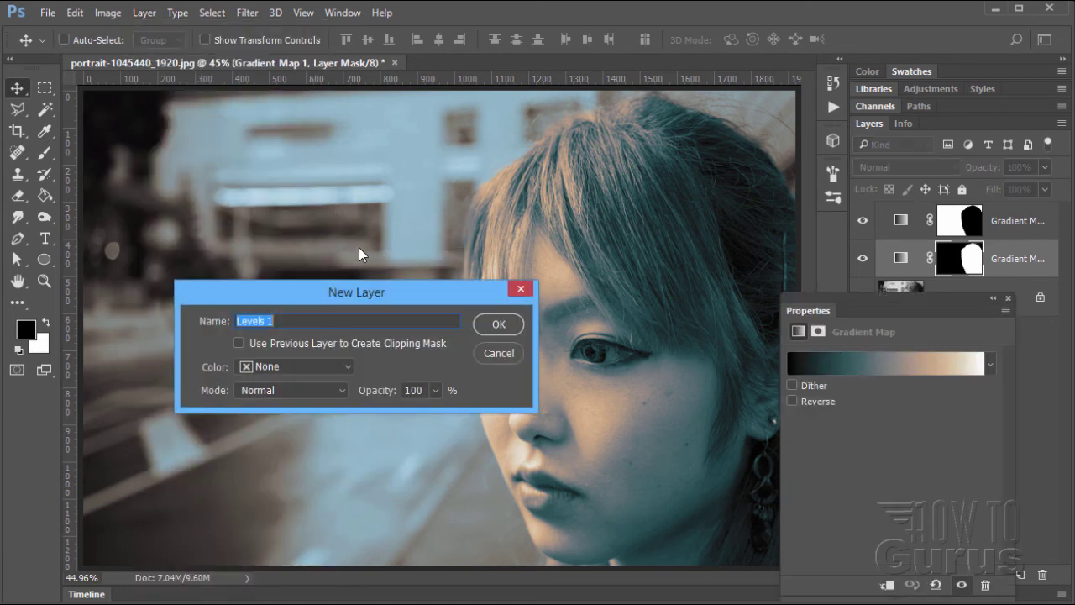
{"action": "left_click", "coordinate": [241, 344]}
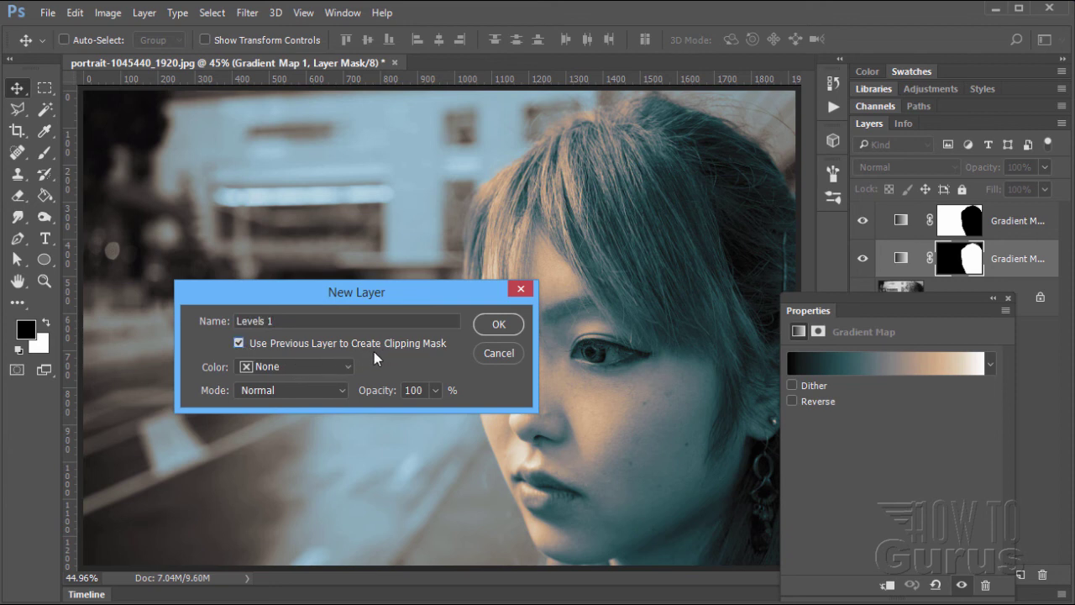
{"action": "left_click", "coordinate": [497, 326]}
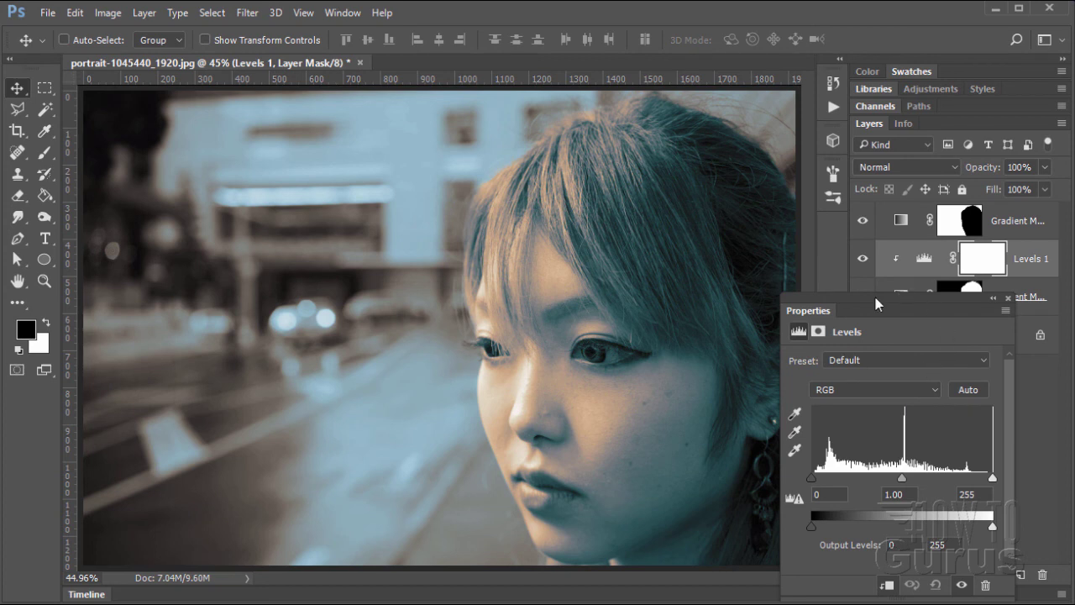
Adjust the Levels input sliders by eye to about 28 for shadows, 0.95 for midtones and 242 for highlights
{"action": "left_click_drag", "start_coordinate": [859, 300], "coordinate": [250, 253]}
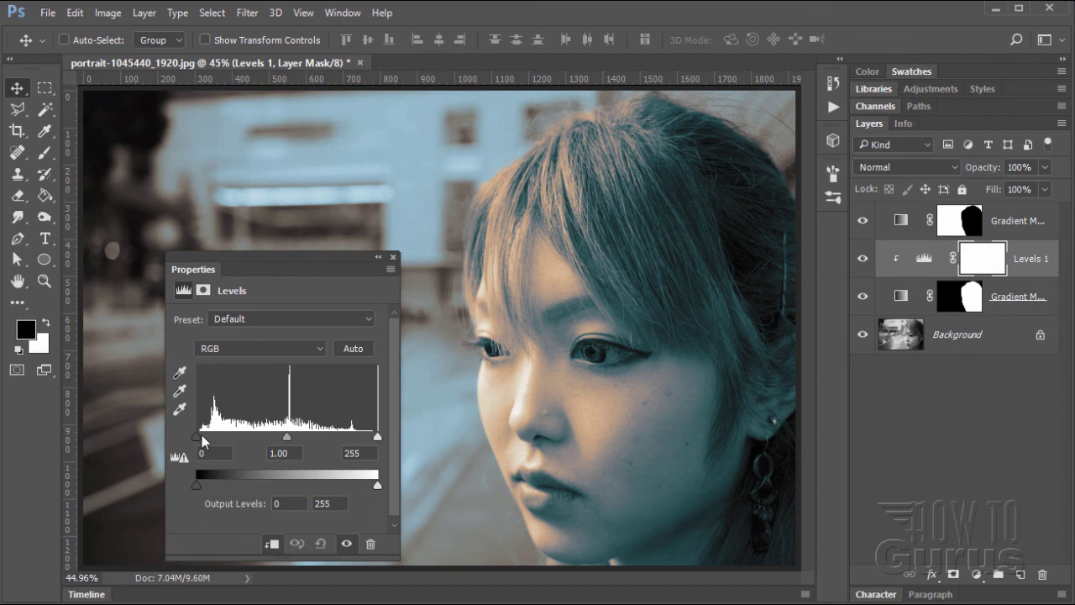
{"action": "left_click_drag", "start_coordinate": [196, 437], "coordinate": [216, 439]}
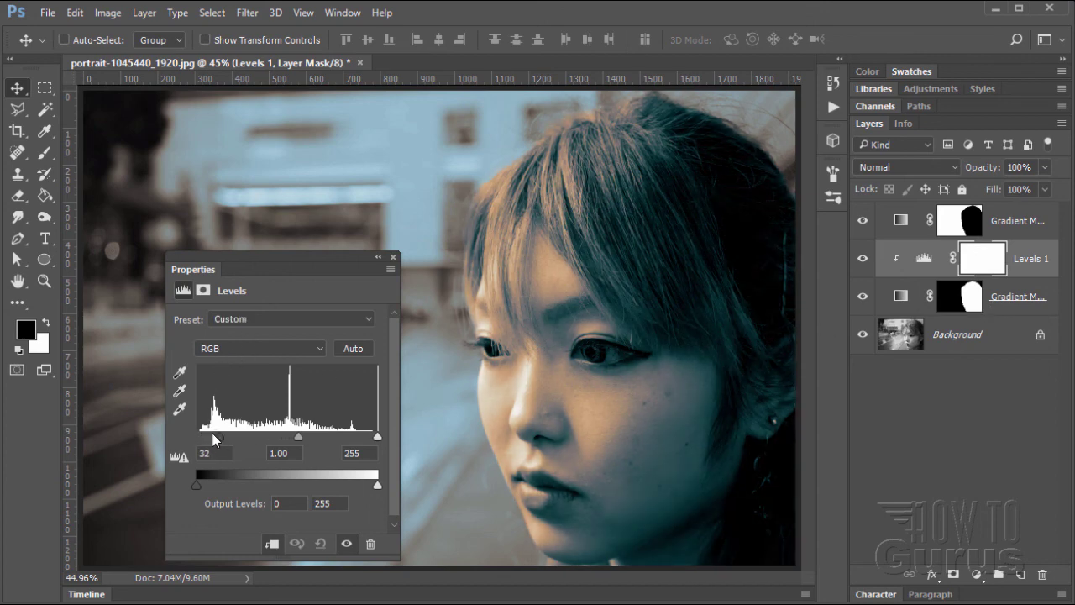
{"action": "left_click_drag", "start_coordinate": [378, 438], "coordinate": [368, 438]}
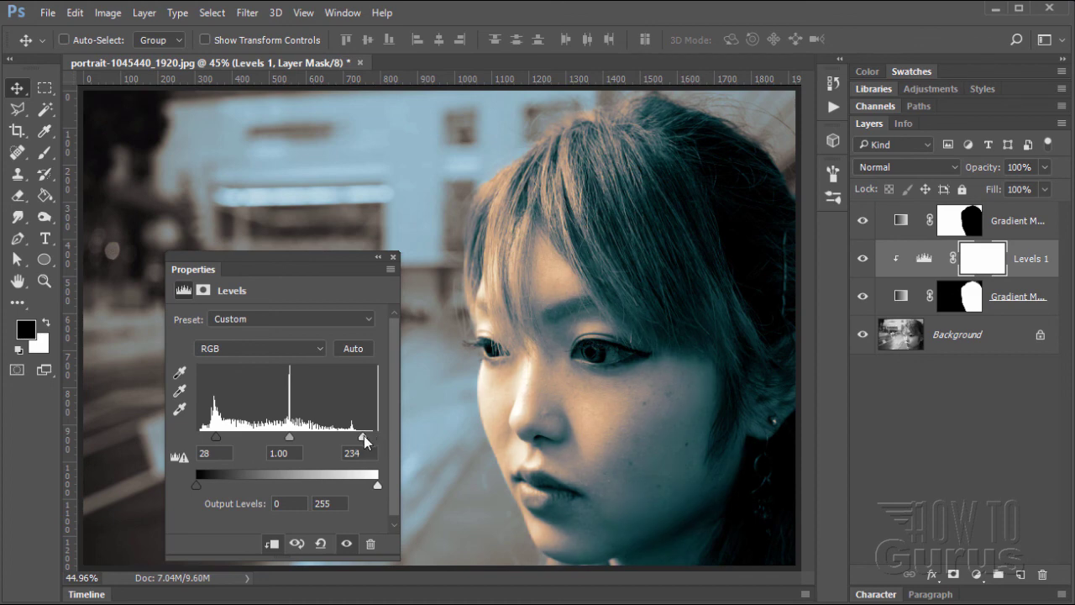
{"action": "mouse_move", "coordinate": [294, 438]}
{"action": "left_mouse_down"}
{"action": "mouse_move", "coordinate": [276, 436]}
{"action": "mouse_move", "coordinate": [302, 438]}
{"action": "left_mouse_up"}
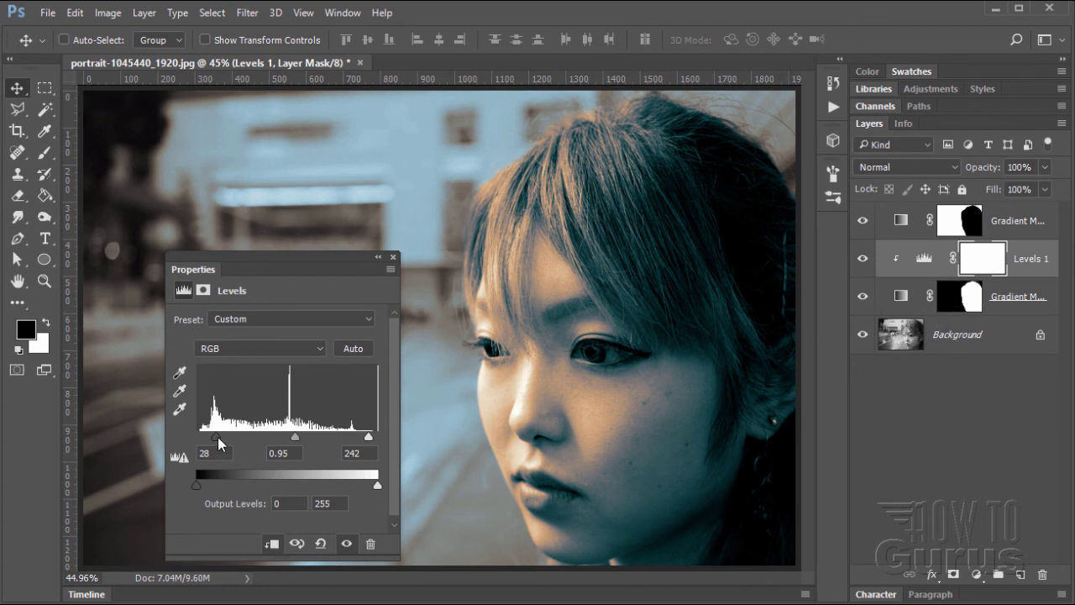
Set the Levels input values to 26 for shadows, 0.87 for midtones and 241 for highlights, and close the properties
{"action": "left_click_drag", "start_coordinate": [222, 456], "coordinate": [201, 456]}
{"action": "type", "text": "26"}
{"action": "left_click_drag", "start_coordinate": [291, 456], "coordinate": [260, 454]}
{"action": "type", "text": ".87"}
{"action": "left_click_drag", "start_coordinate": [367, 454], "coordinate": [327, 458]}
{"action": "type", "text": "241"}
{"action": "left_click", "coordinate": [394, 257]}
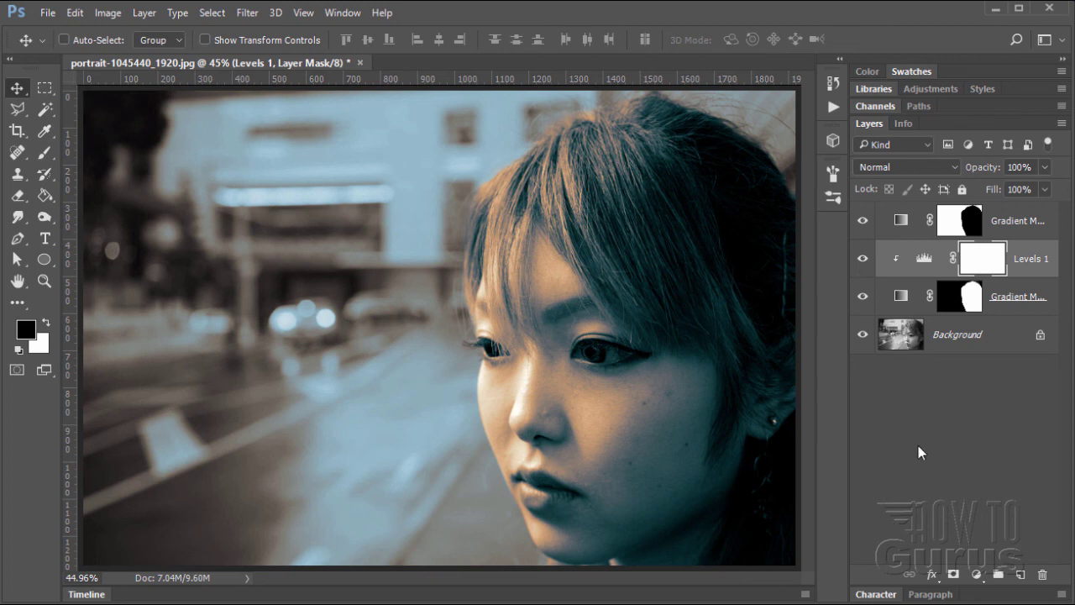
Duplicate the Background layer and move the copy above all the adjustment layers
{"action": "left_click", "coordinate": [957, 341]}
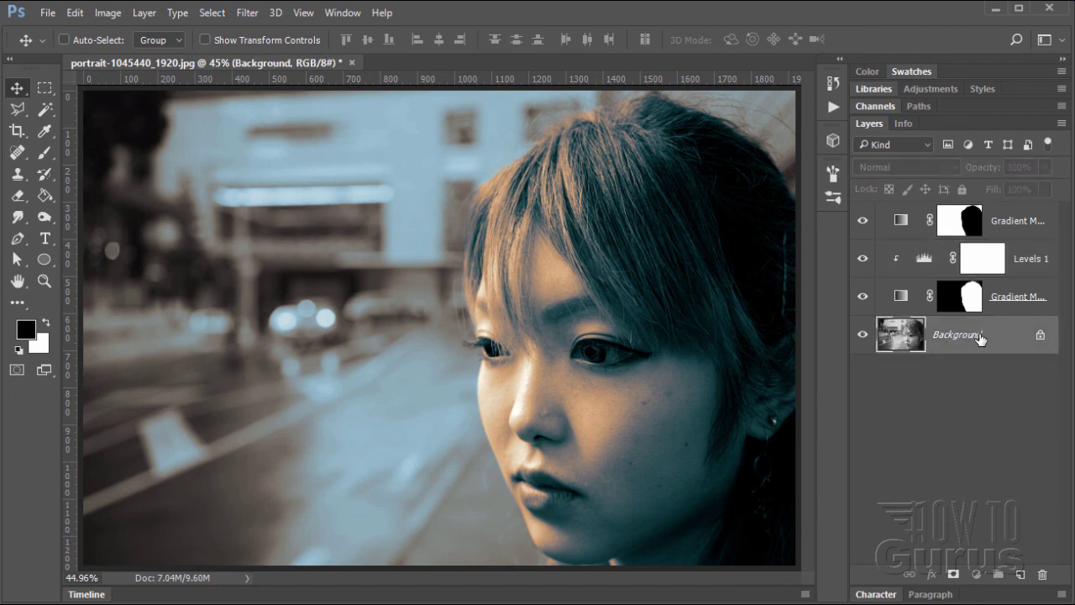
{"action": "left_click_drag", "start_coordinate": [984, 339], "coordinate": [1022, 576]}
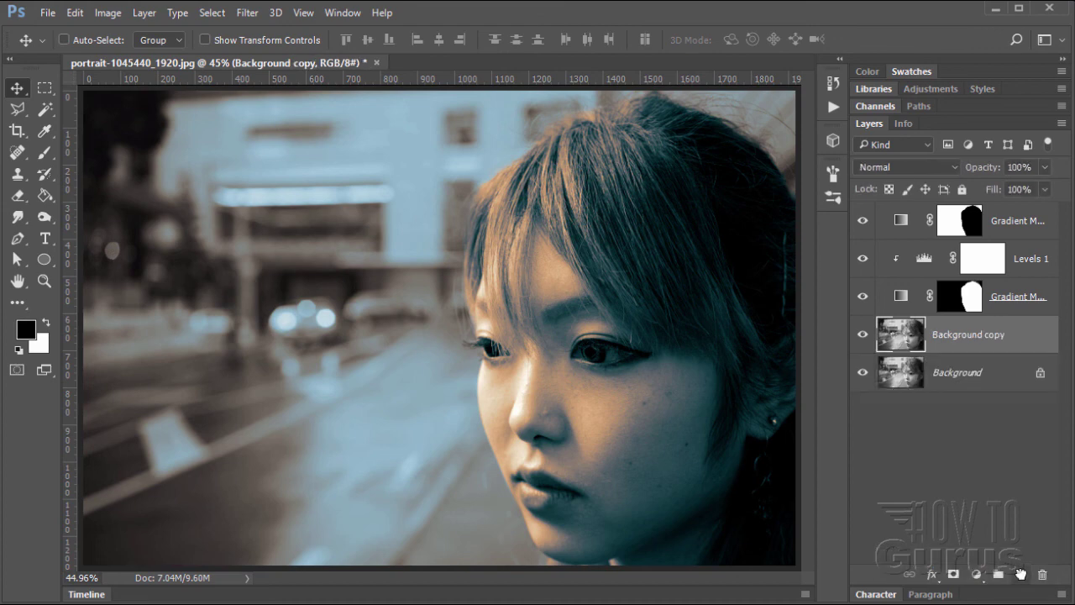
{"action": "left_click_drag", "start_coordinate": [942, 341], "coordinate": [934, 215]}
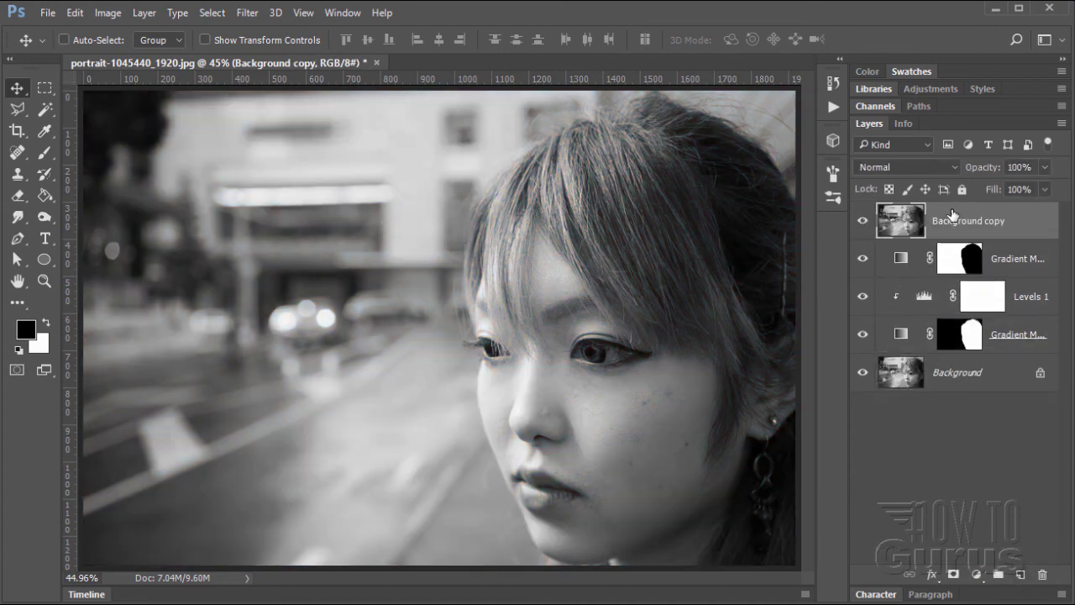
Toggle the Background copy's visibility to compare the original with the toned portrait, leaving the copy hidden
{"action": "left_click", "coordinate": [863, 222]}
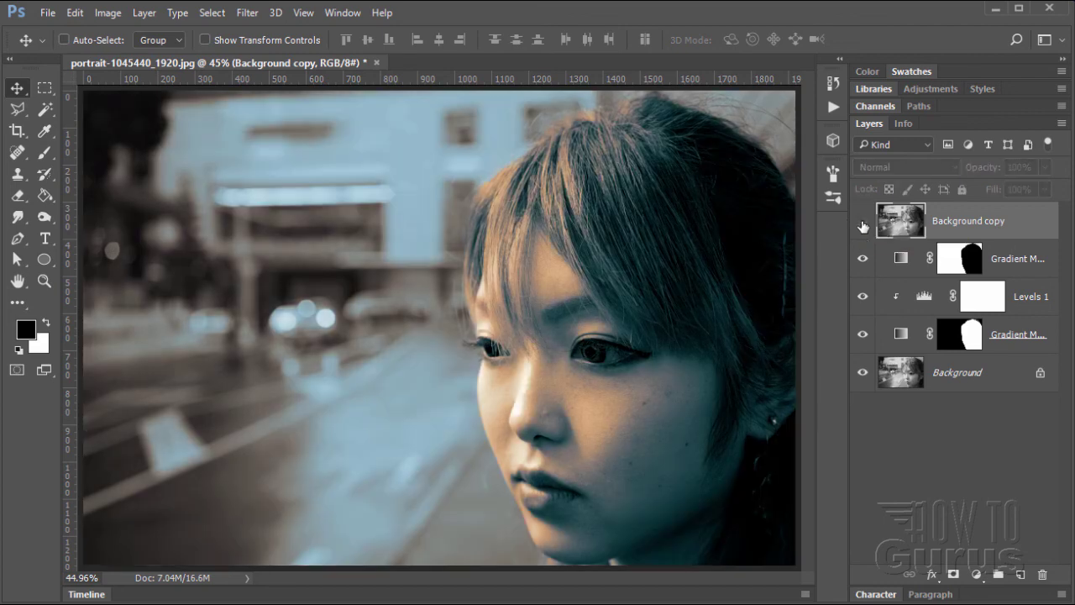
{"action": "left_click", "coordinate": [863, 223]}
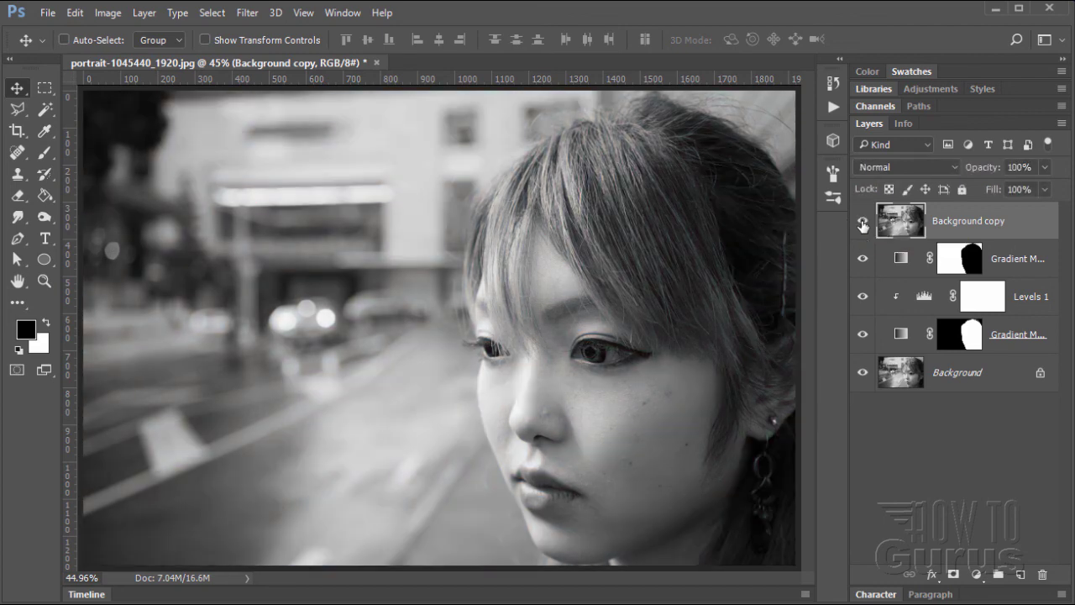
{"action": "left_click", "coordinate": [863, 222]}
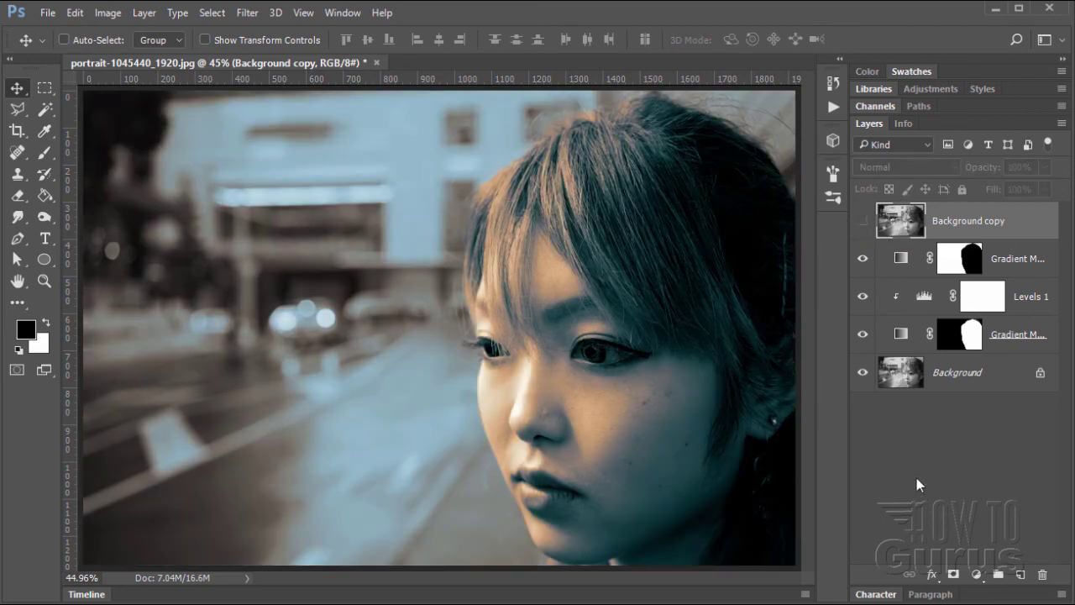